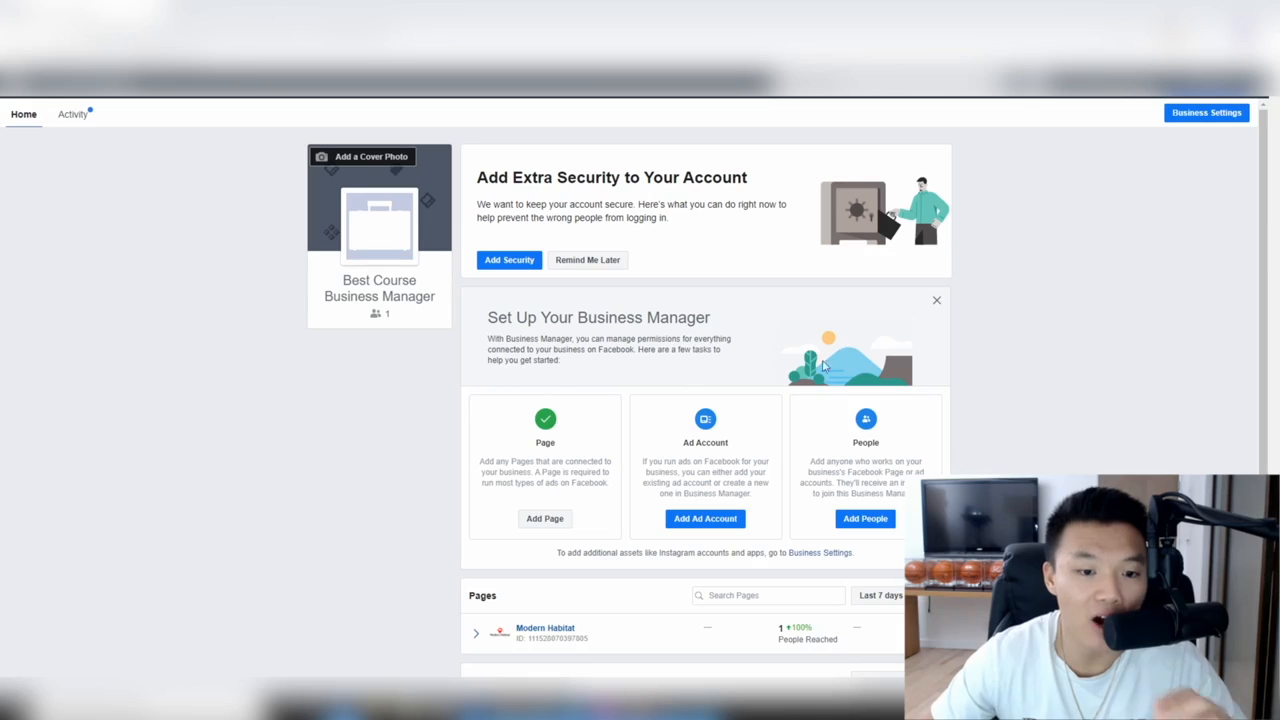
Start creating a new ad account for the business and name it Modern Habitat
left_click(710, 518)
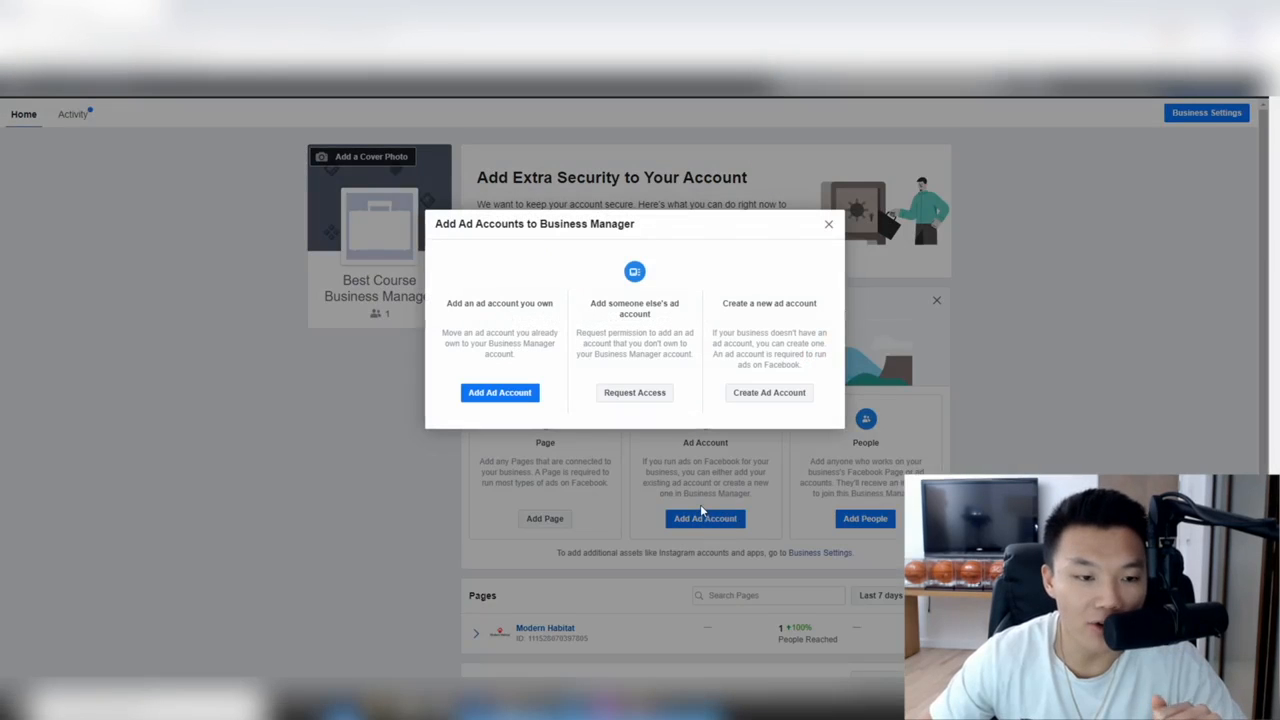
left_click(740, 396)
left_click(695, 404)
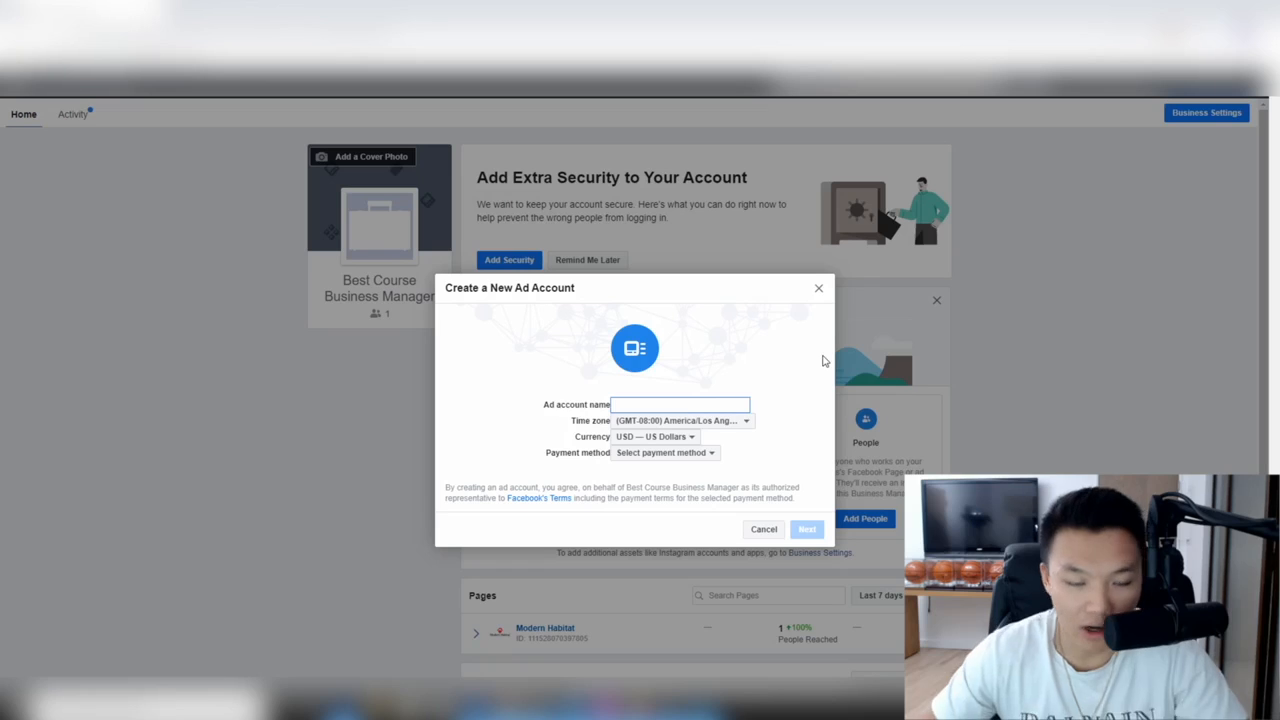
type("Modern Habitat")
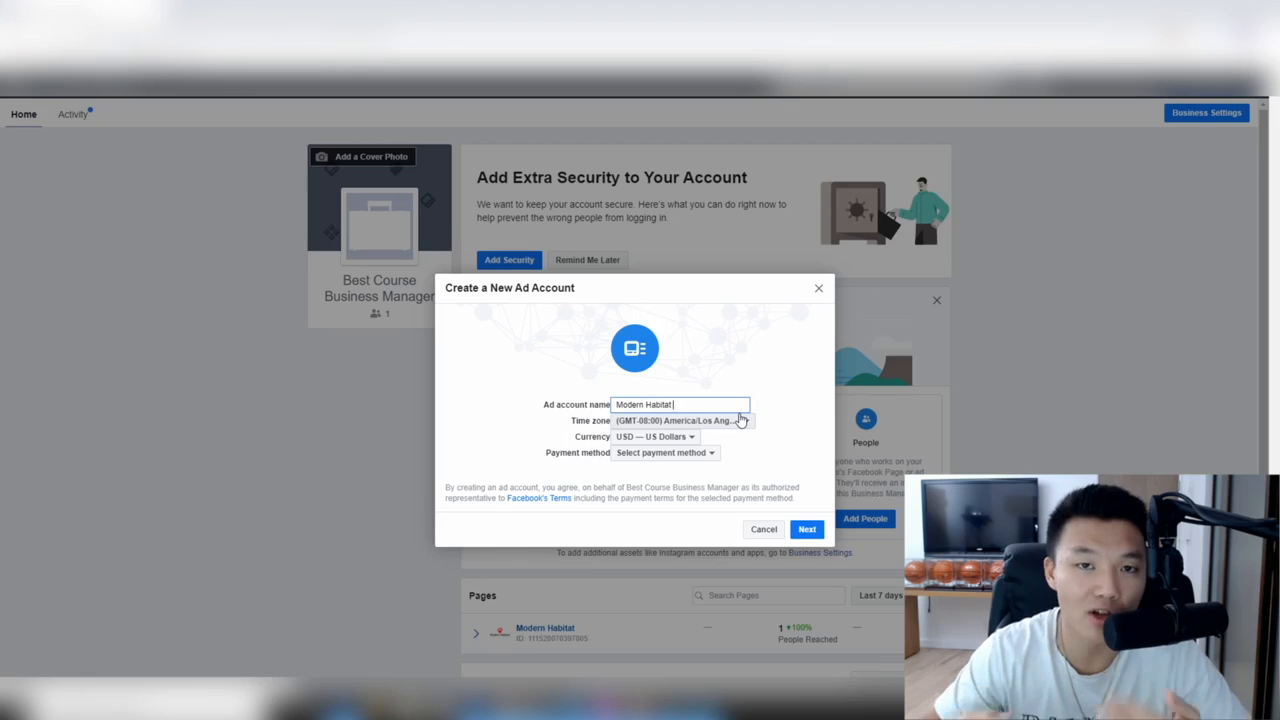
Use US Dollars as the ad account's currency and choose the saved Visa card as its payment method
left_click(689, 440)
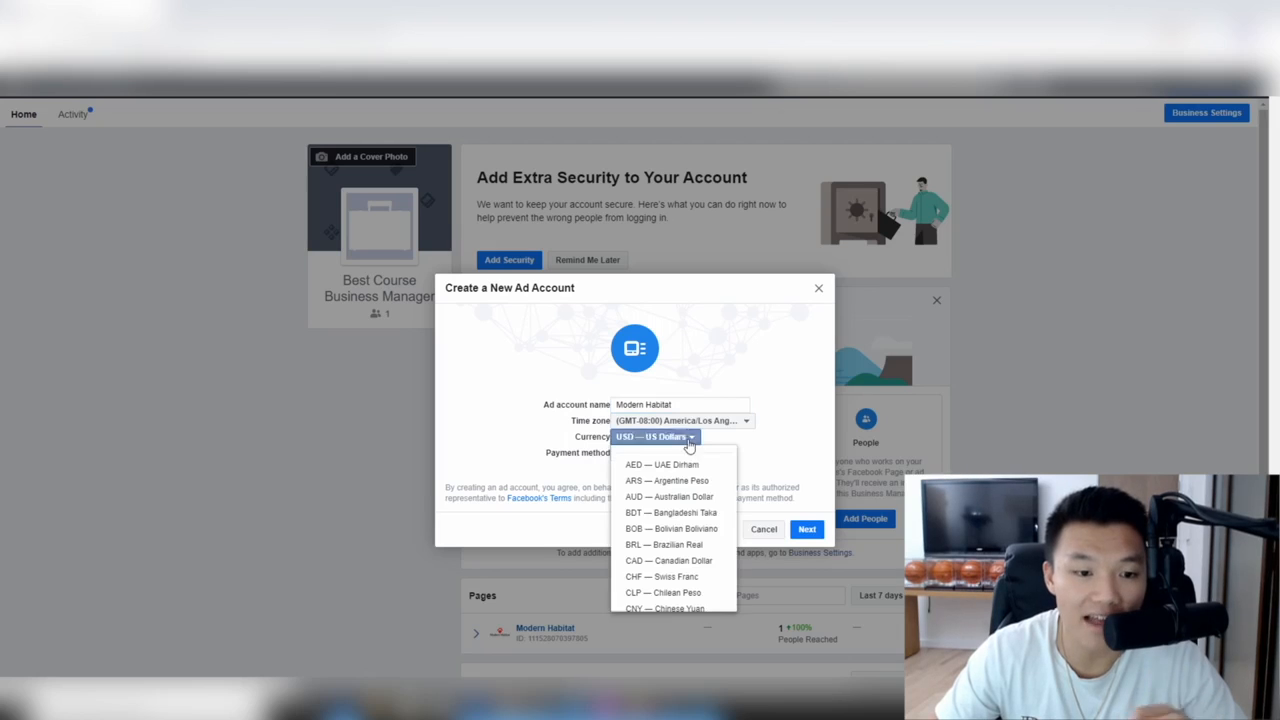
left_click(795, 420)
left_click(695, 452)
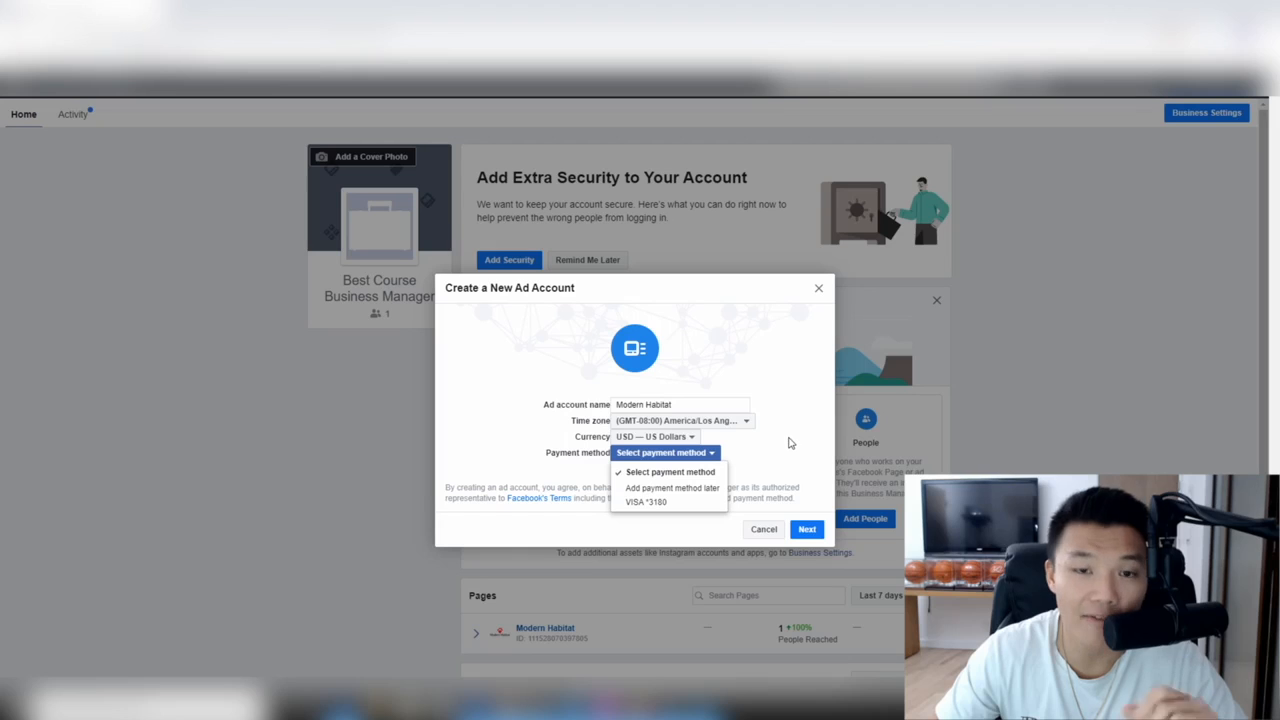
left_click(674, 503)
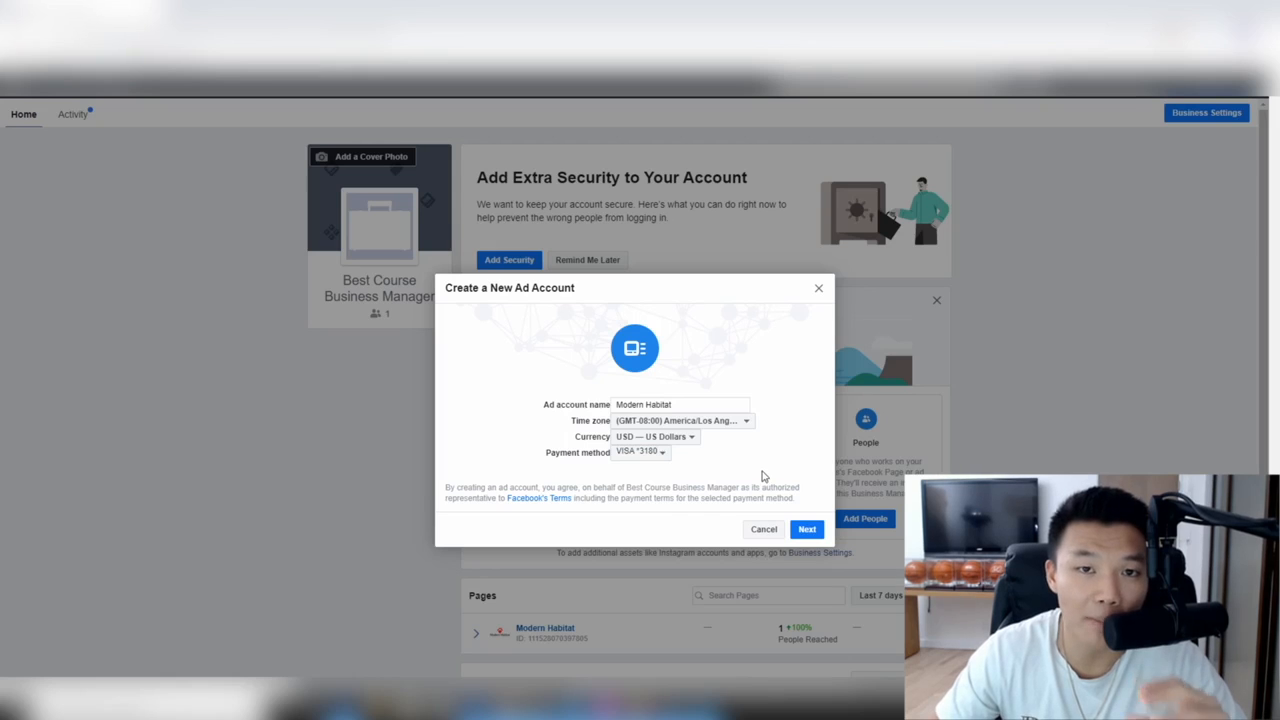
Designate the new ad account for the own business, Best Course Business Manager, and create it
left_click(805, 533)
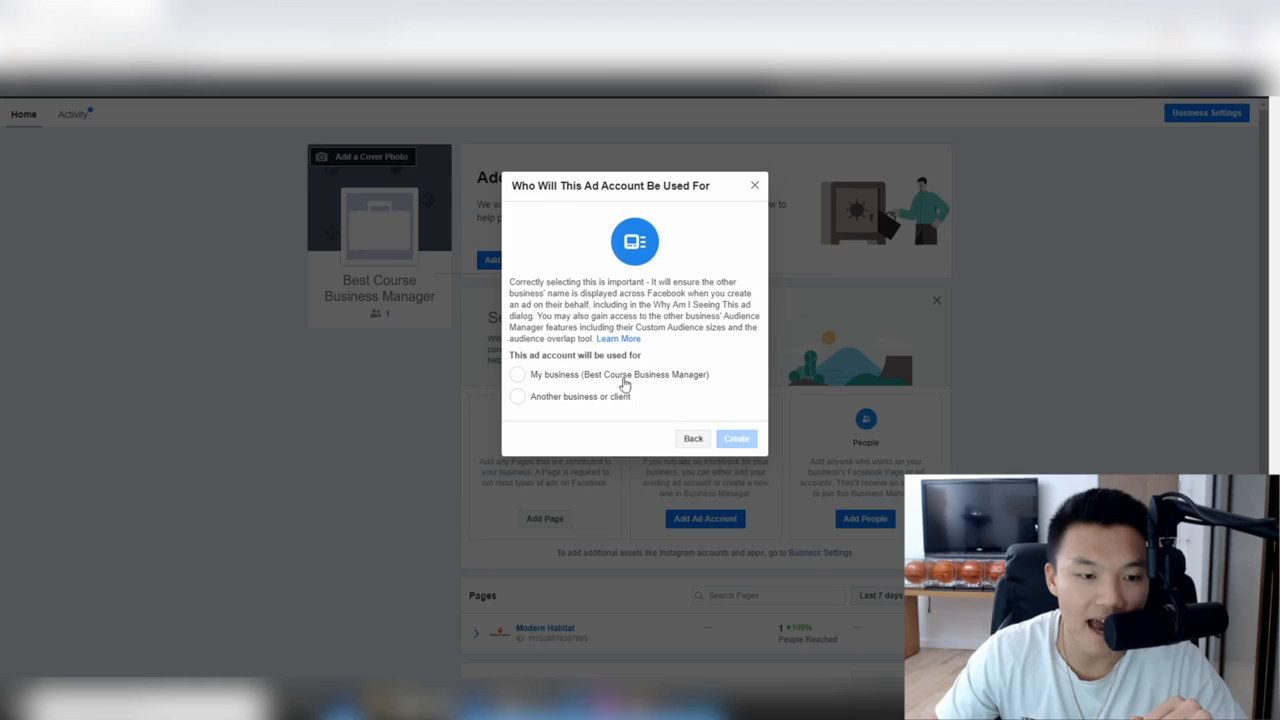
left_click(628, 380)
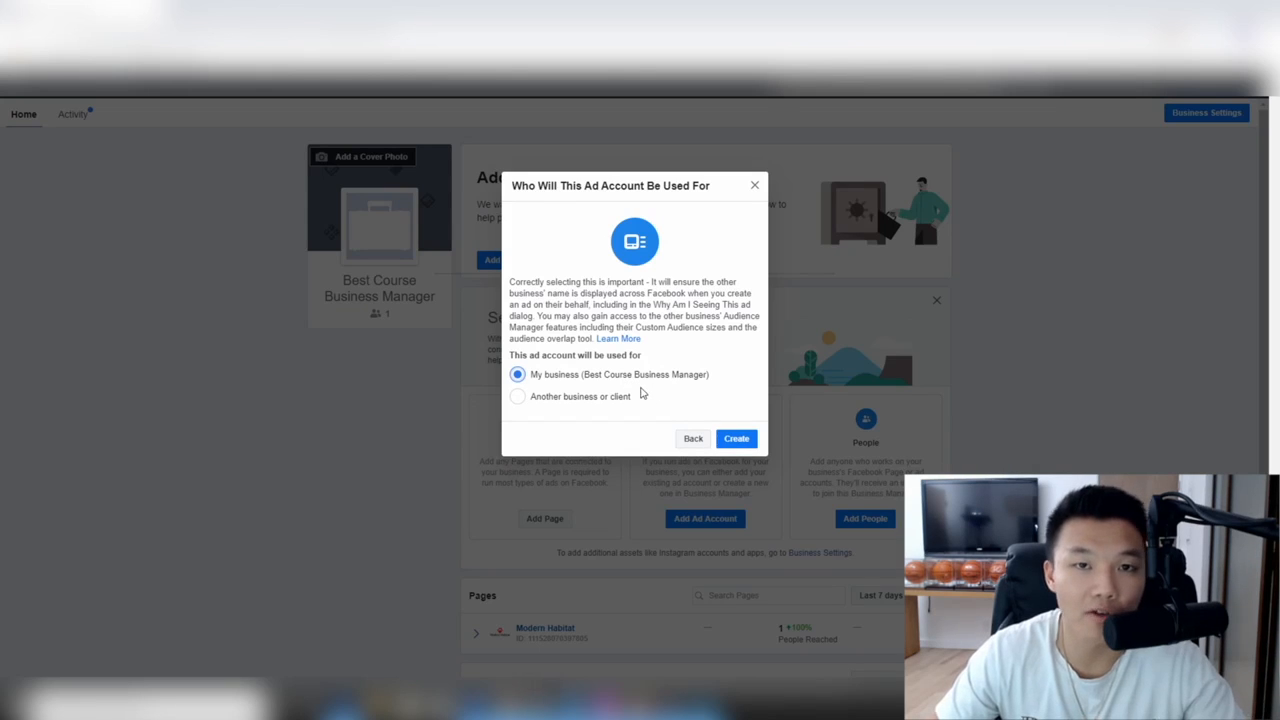
left_click(735, 440)
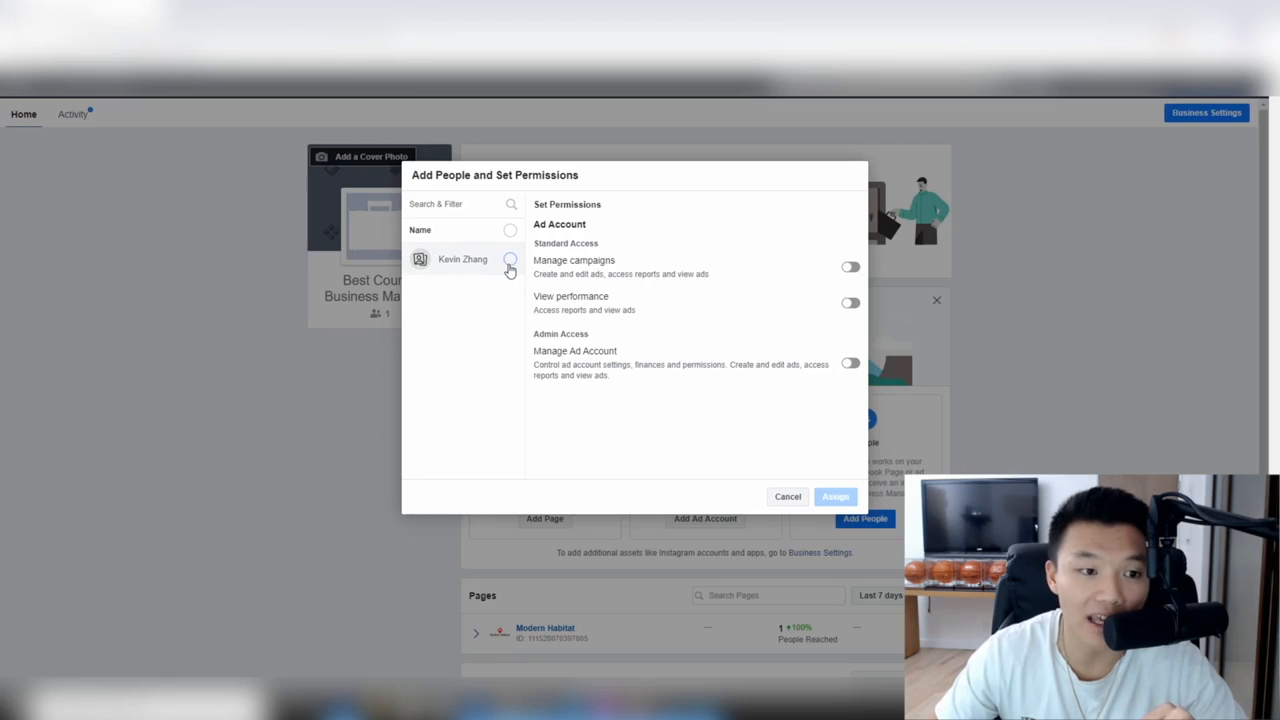
Assign the listed person to the ad account with Manage Ad Account admin access and dismiss the confirmation
left_click(510, 260)
left_click(850, 363)
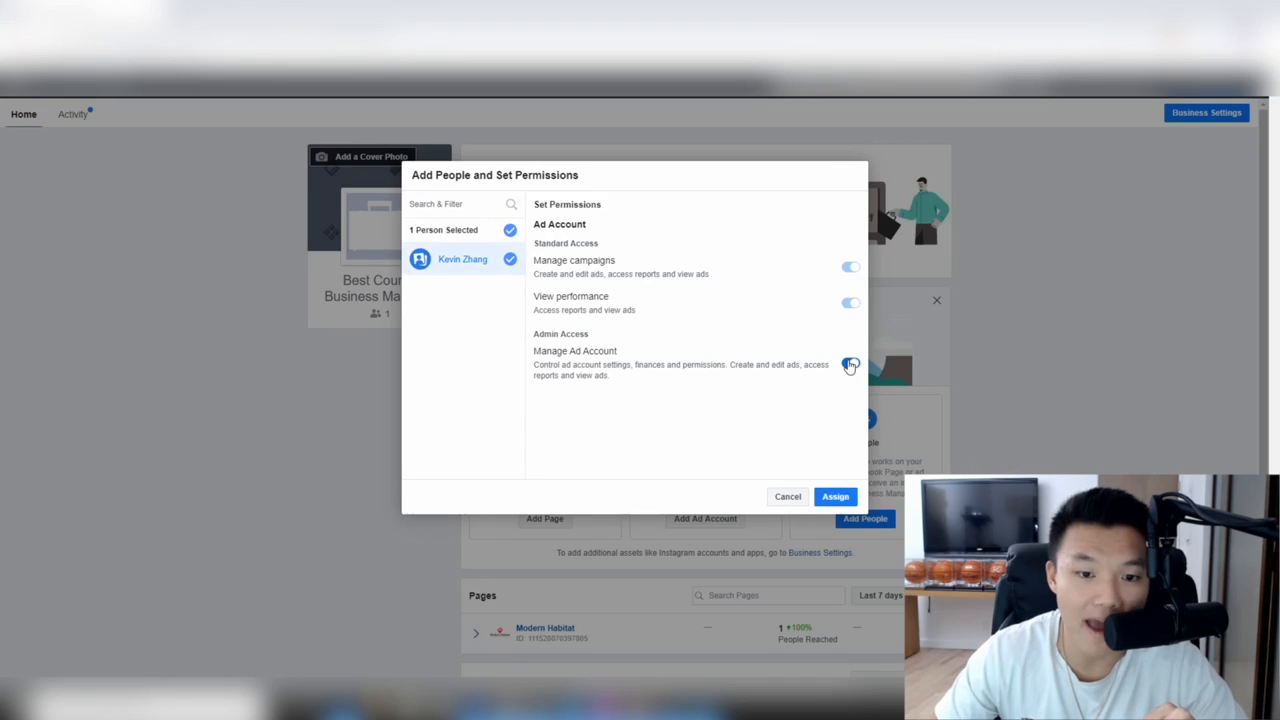
left_click(833, 494)
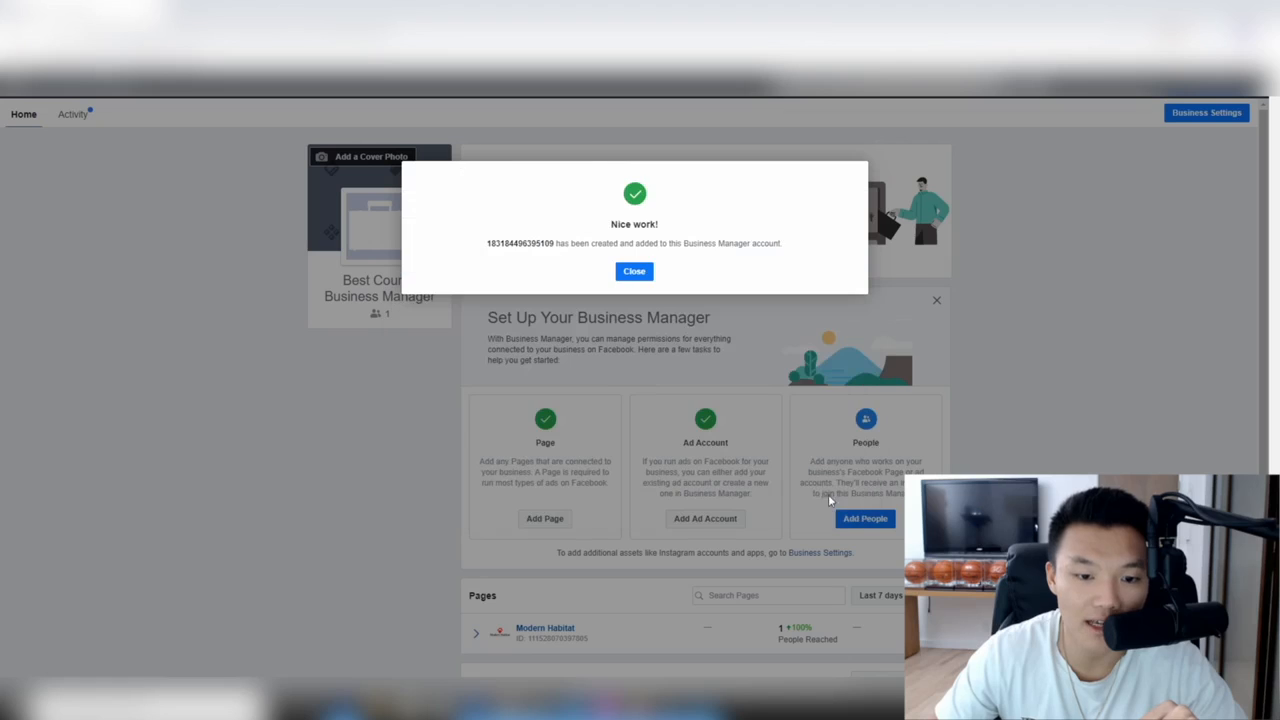
left_click(634, 271)
Open the new Modern Habitat ad account from the Business Manager home page
scroll(720, 361, "down", 1)
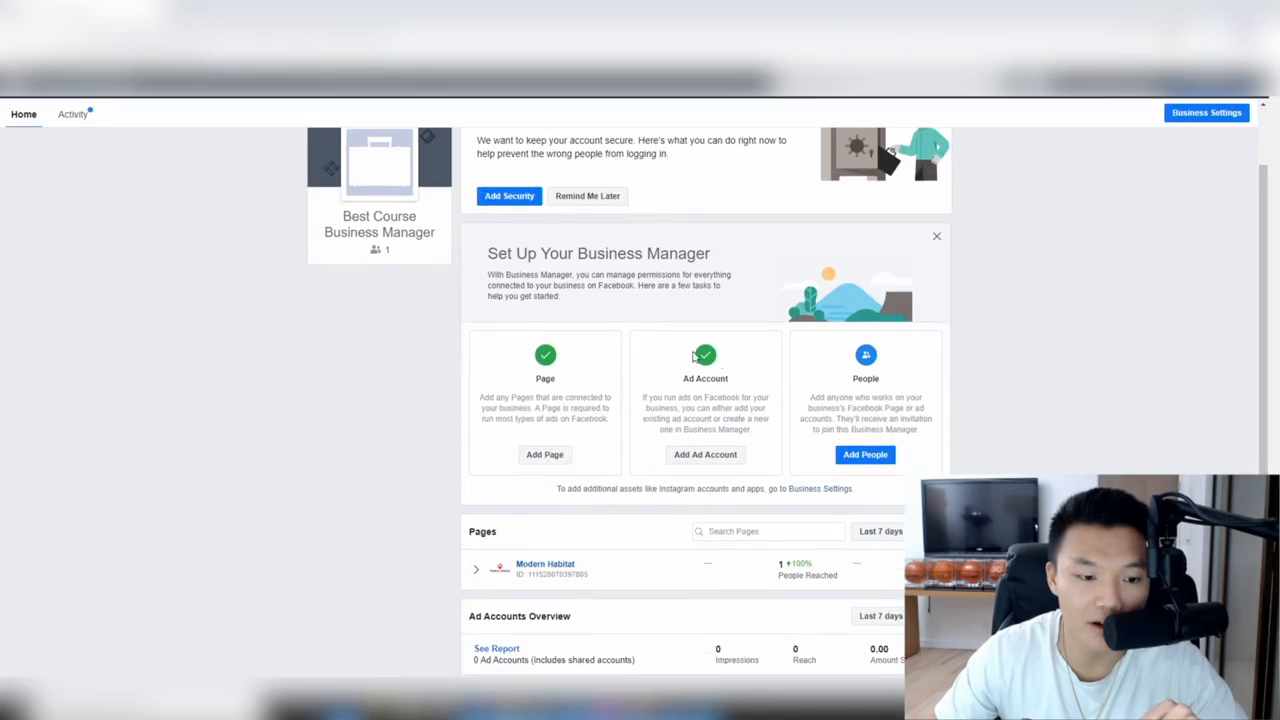
scroll(695, 356, "up", 1)
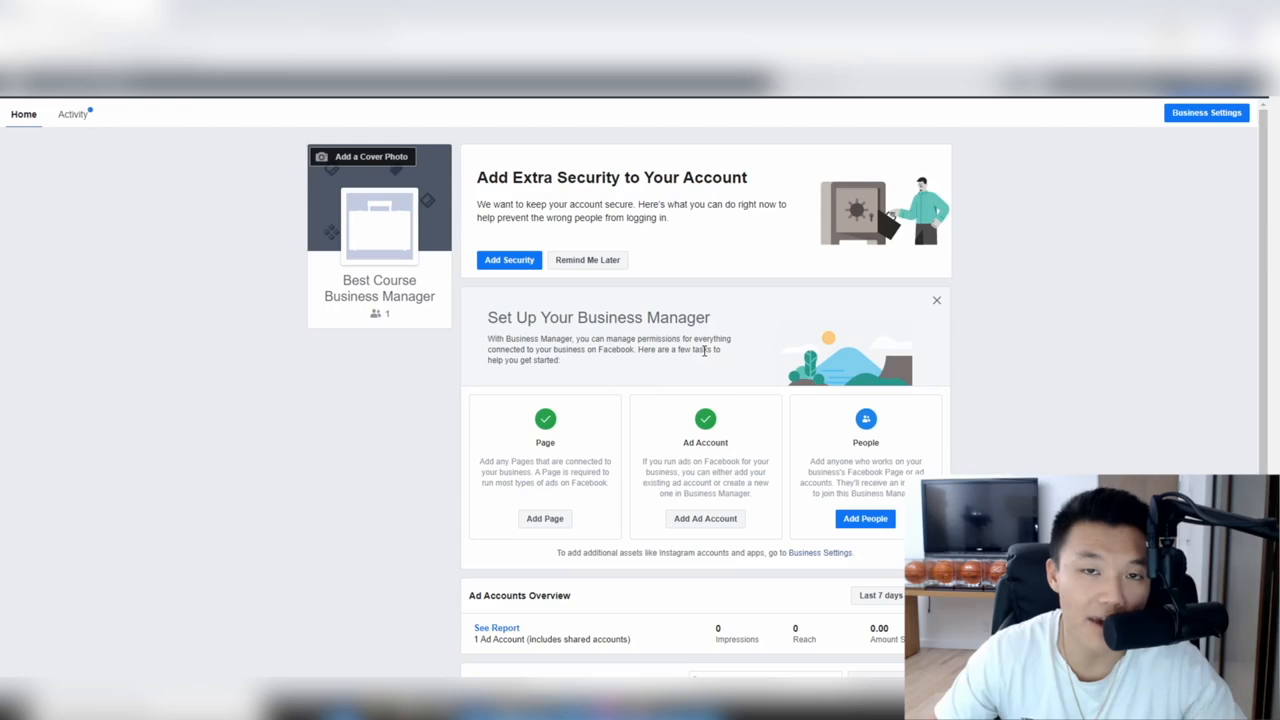
scroll(705, 355, "down", 2)
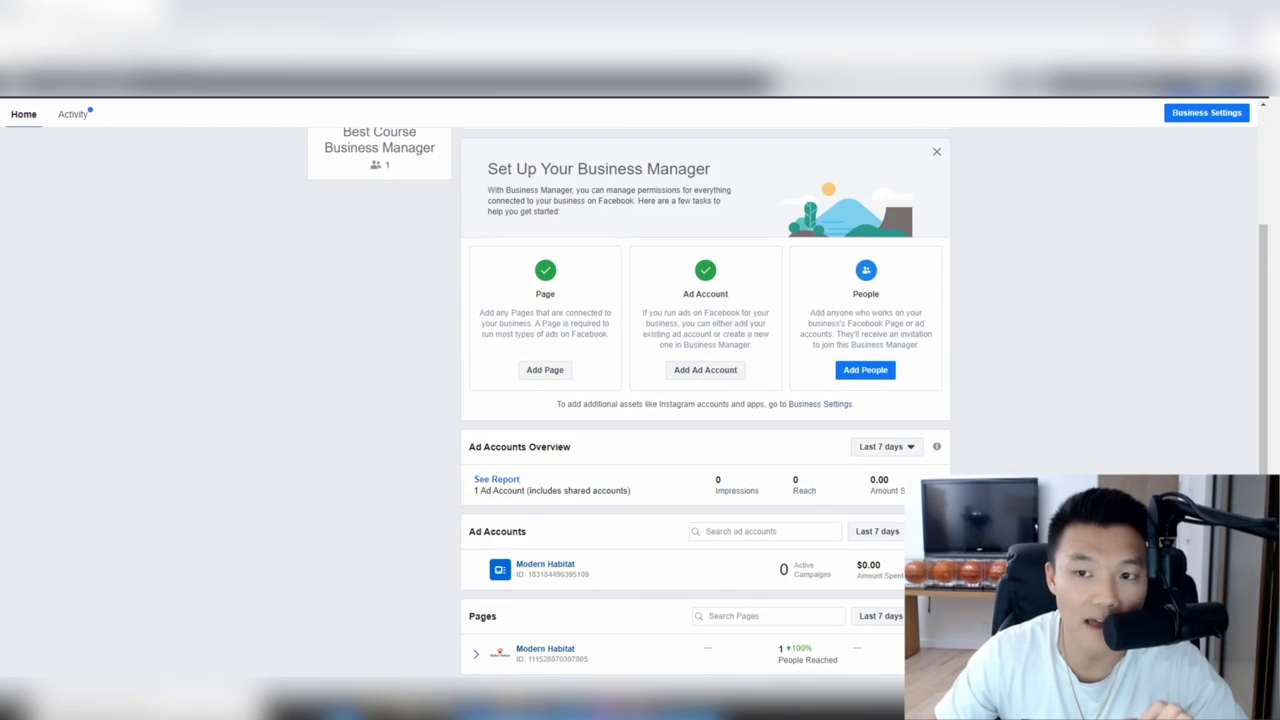
left_click(546, 572)
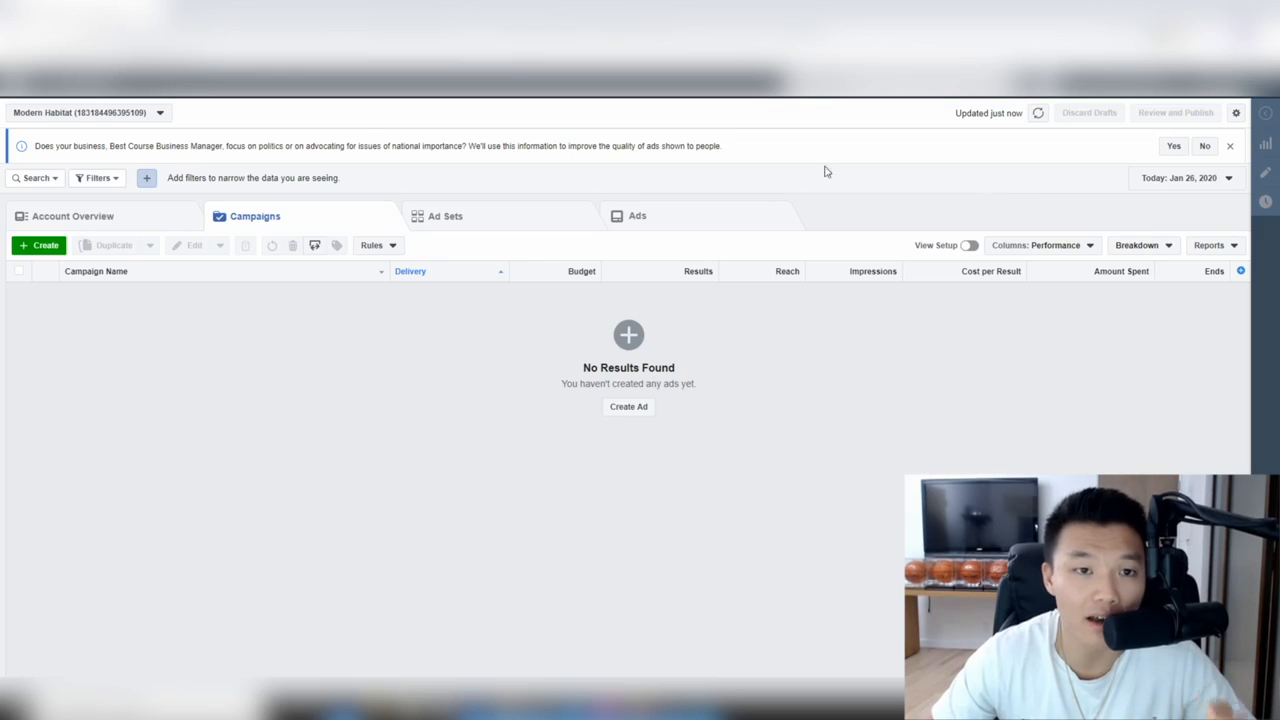
Go to the Pixels section of Events Manager for the Modern Habitat ad account
left_click(88, 102)
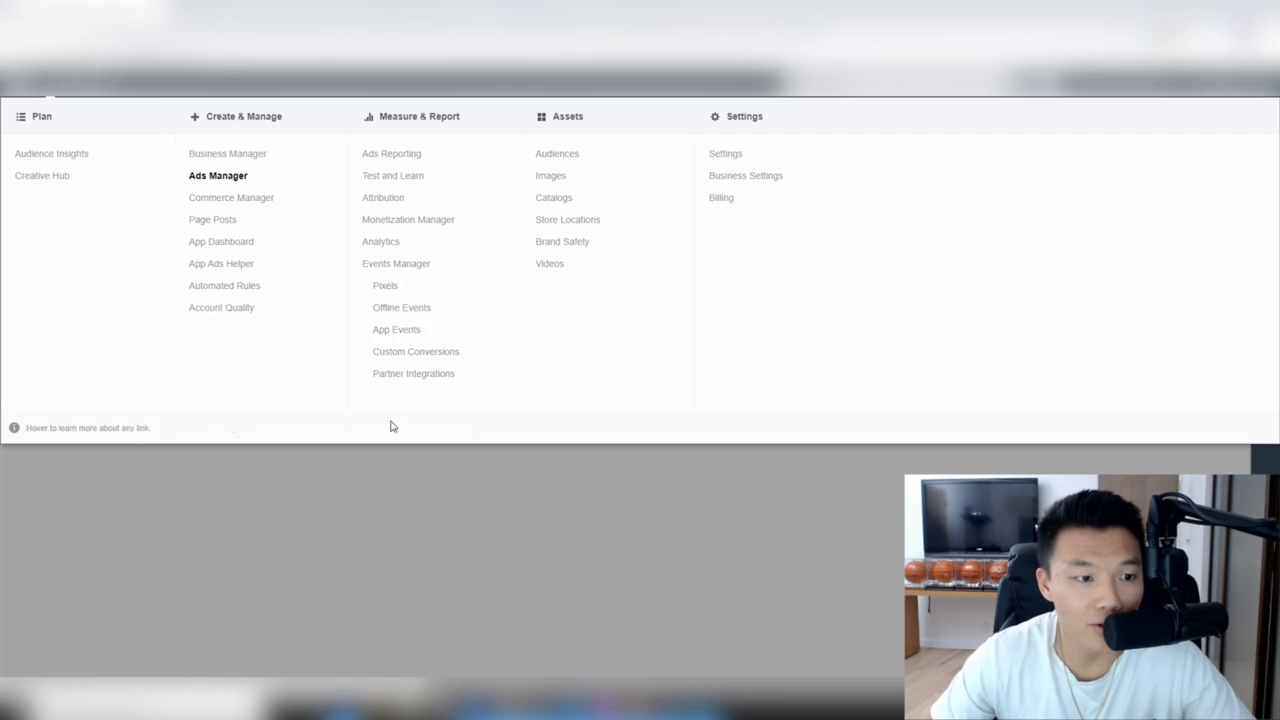
left_click(411, 527)
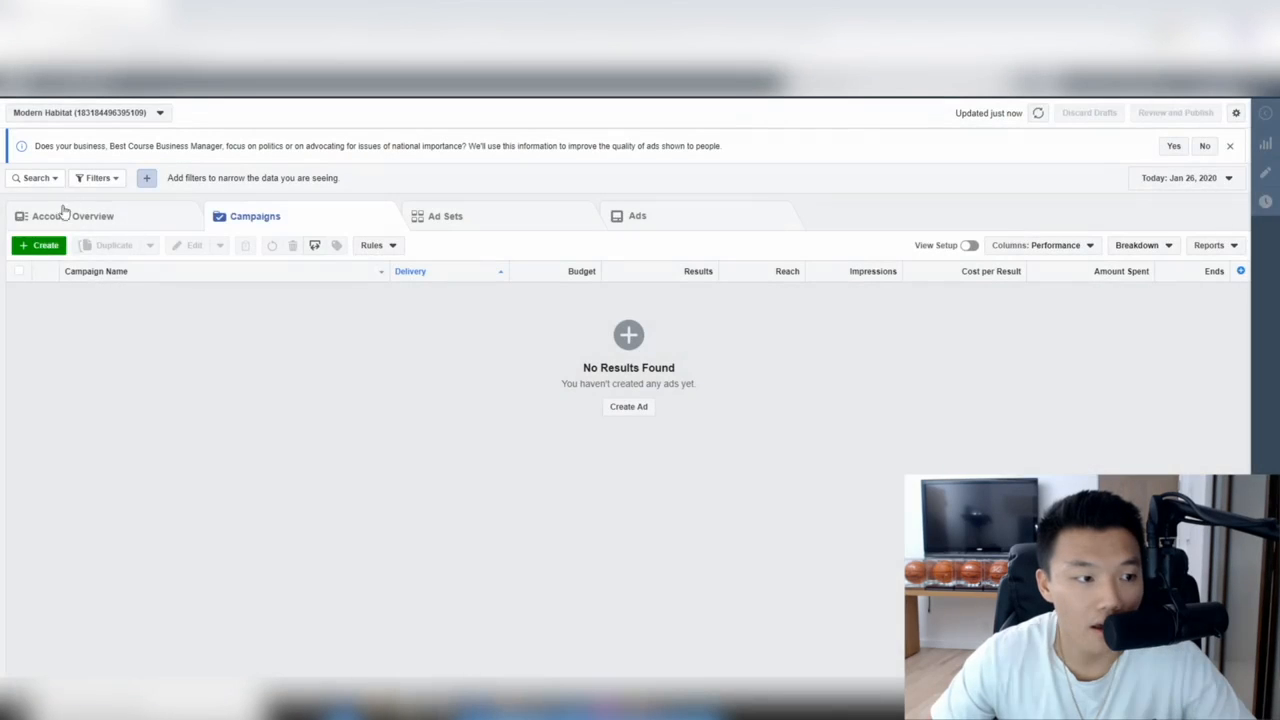
left_click(96, 100)
left_click(390, 285)
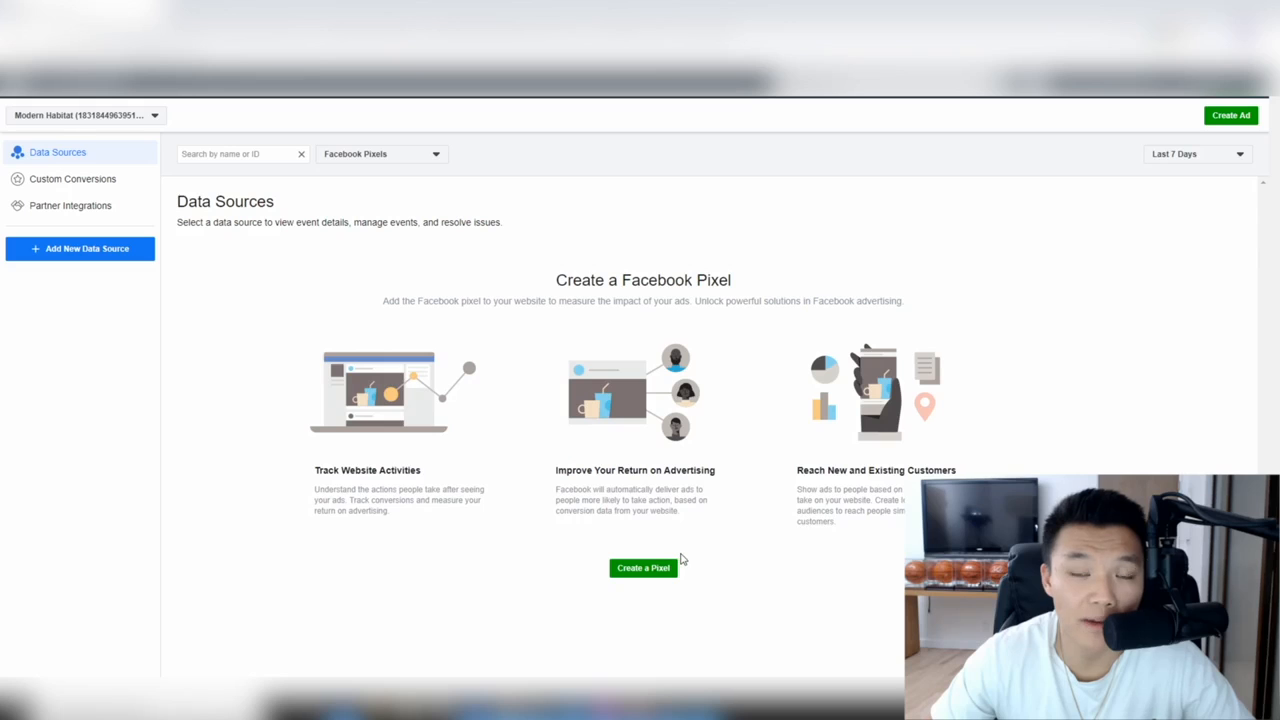
left_click(672, 568)
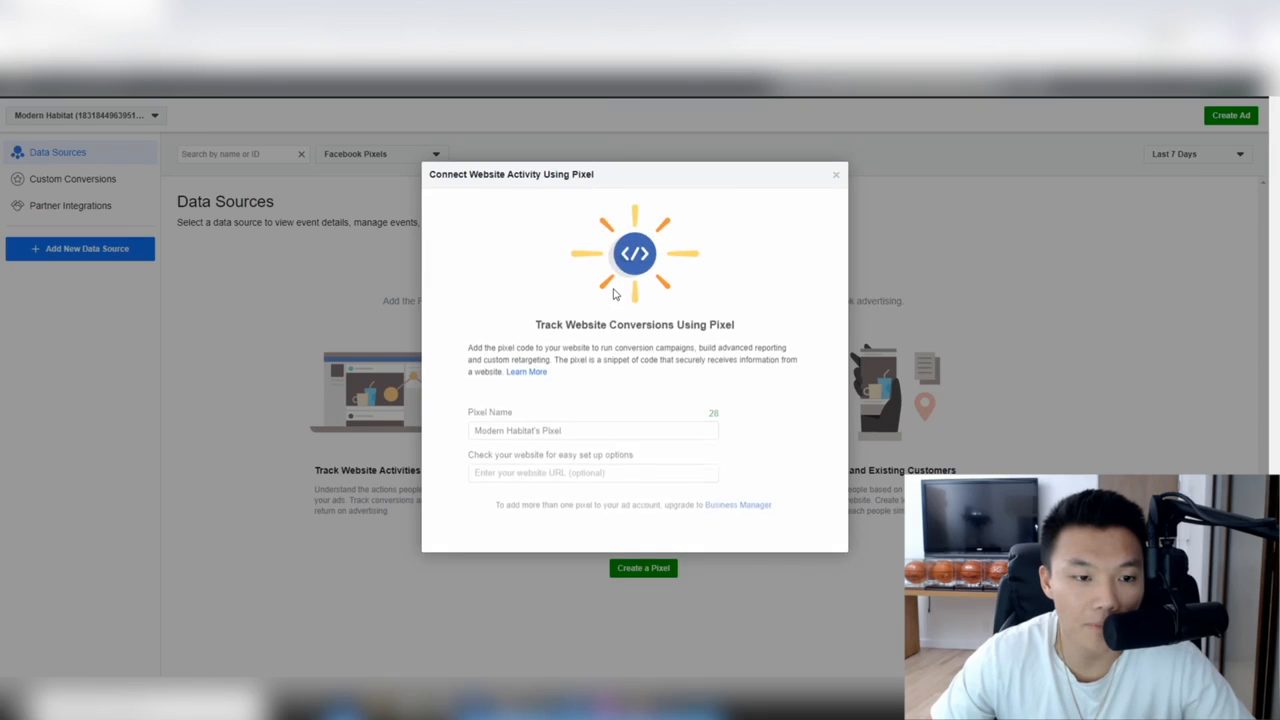
left_click(613, 460)
mouse_move(639, 447)
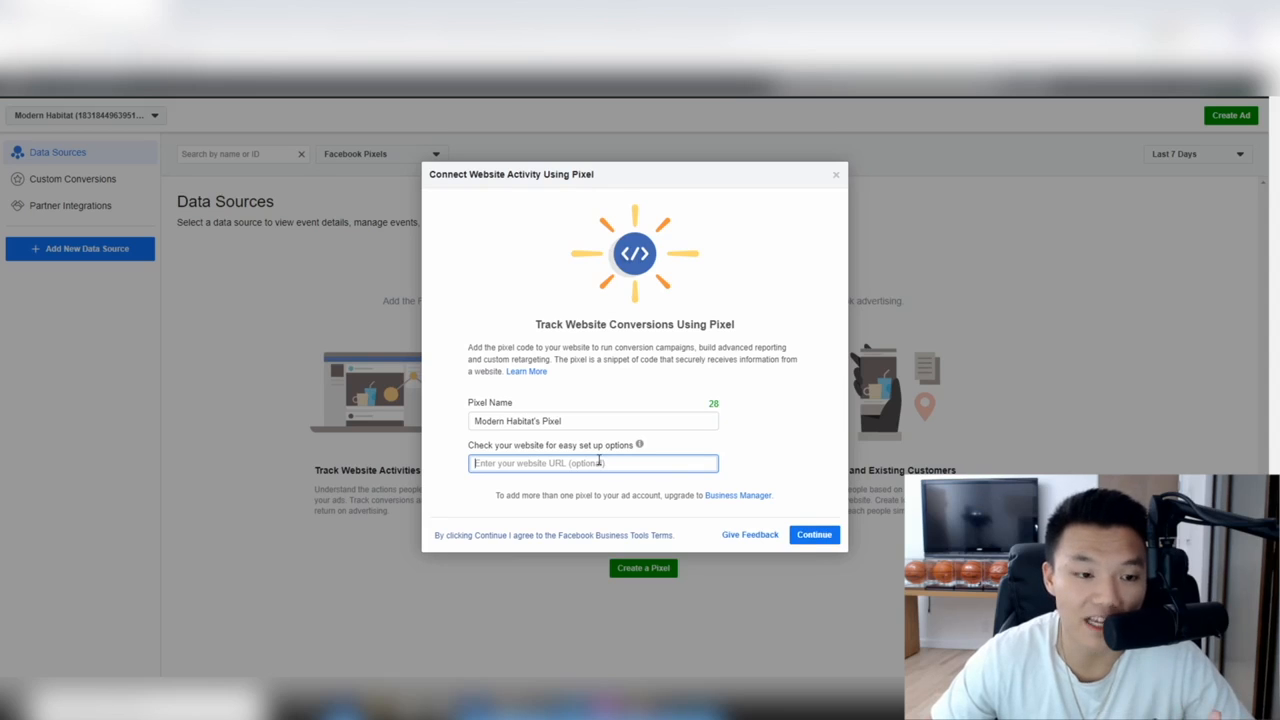
type("m")
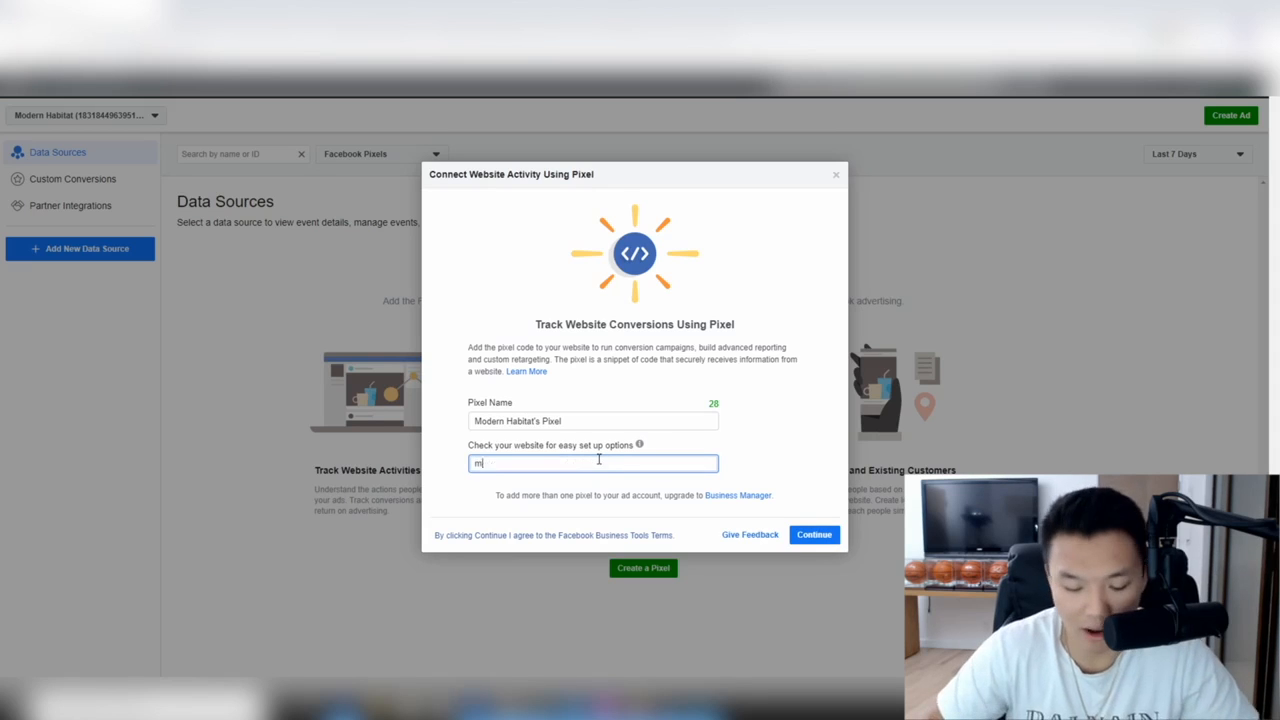
type("odernhabitat.com")
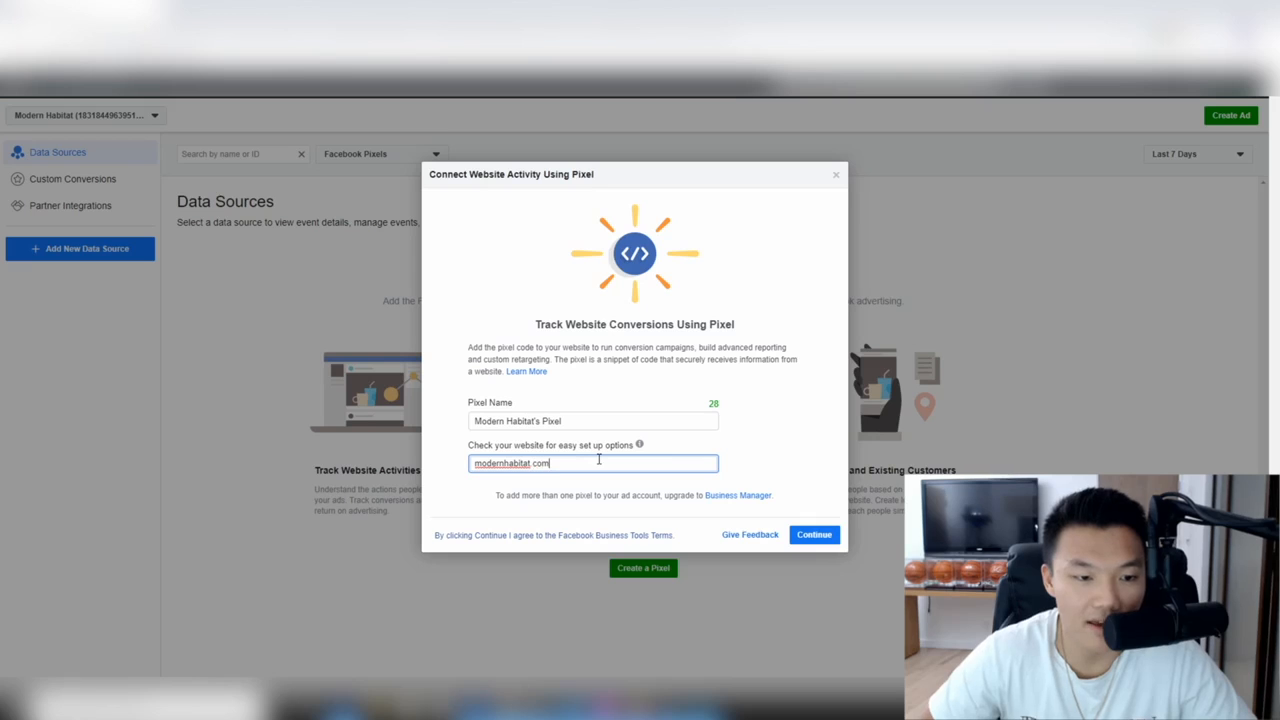
key("Return")
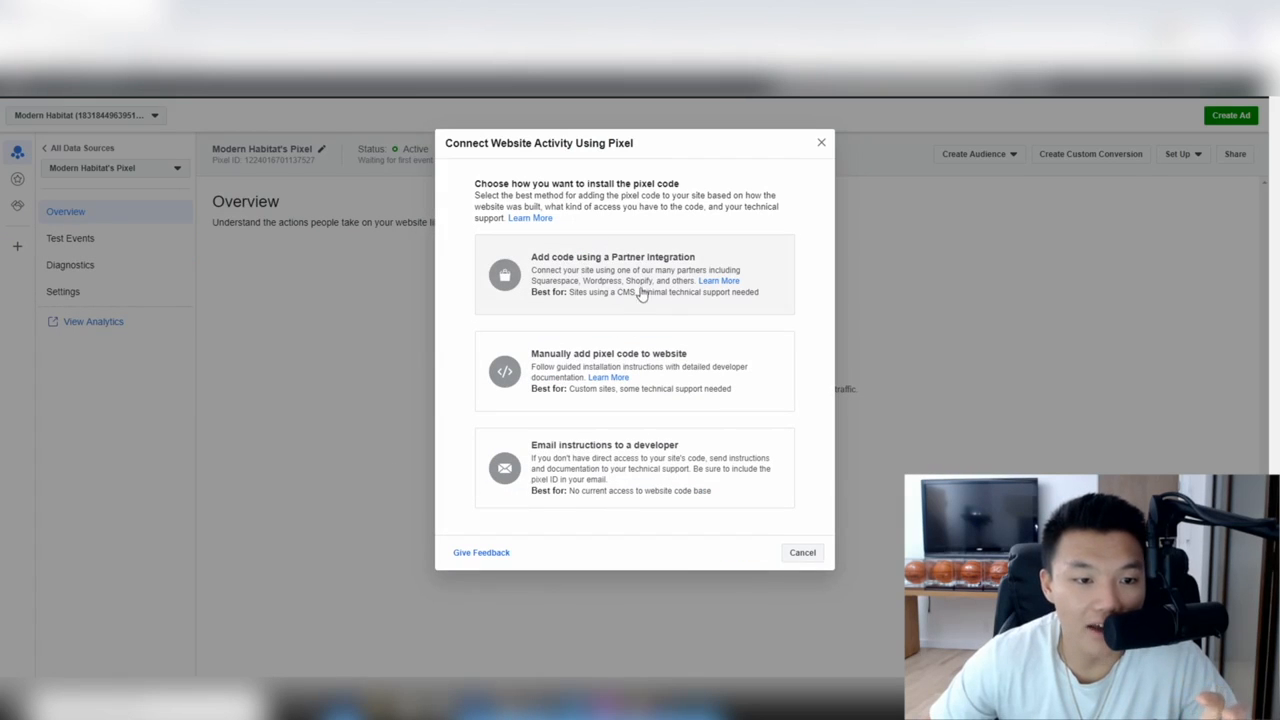
Choose Shopify as the pixel's partner integration with Automatic Advanced Matching on, continue to the settings stage, and close the setup guide
left_click(630, 292)
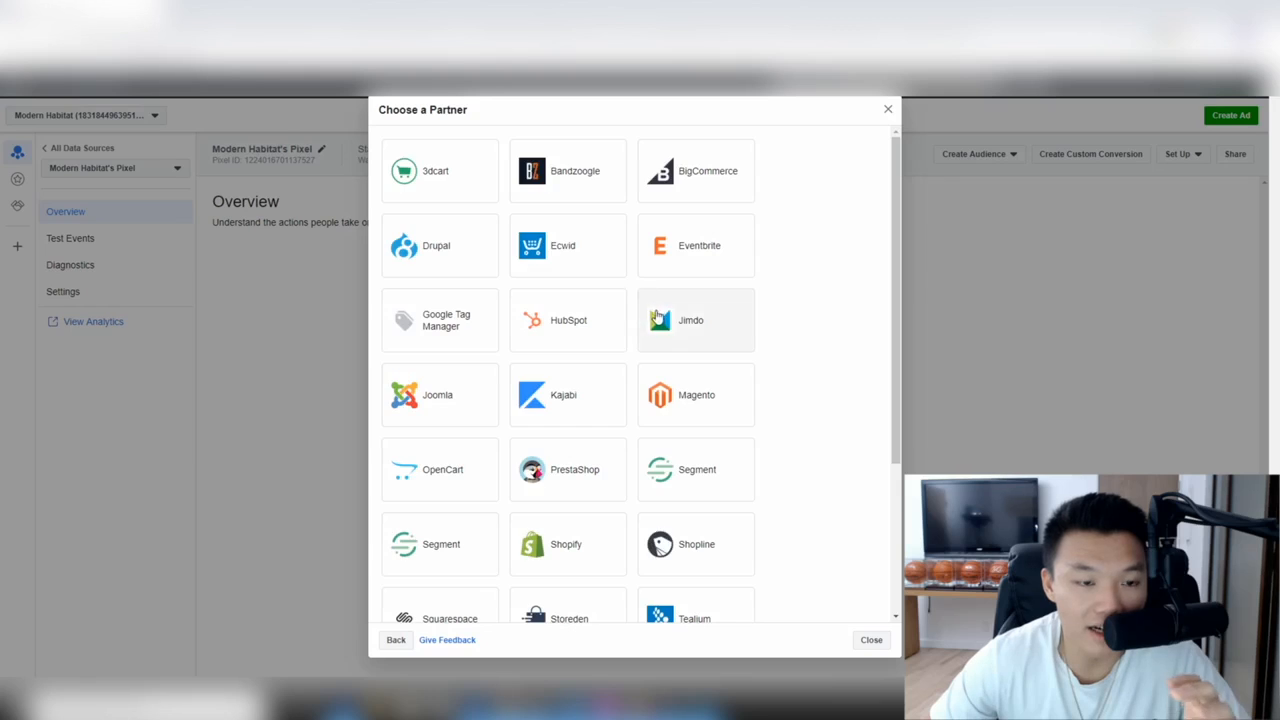
scroll(594, 491, "down", 1)
left_click(594, 491)
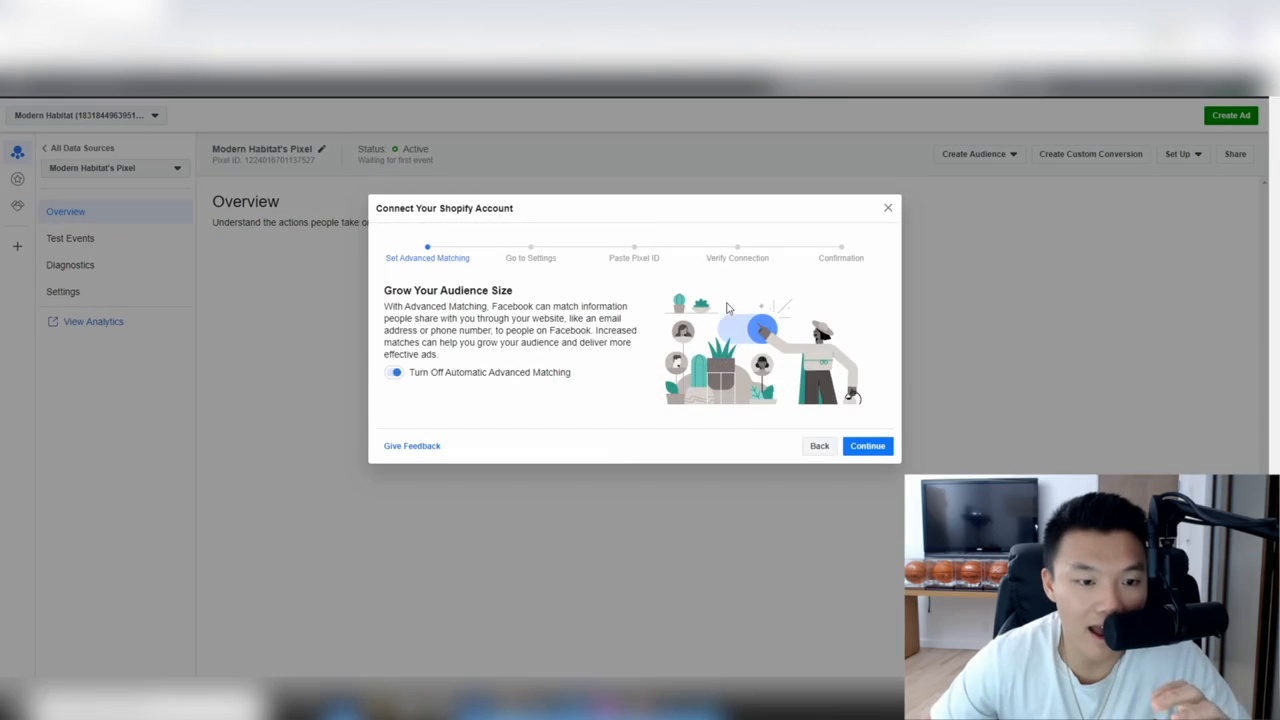
left_click(396, 375)
left_click(393, 375)
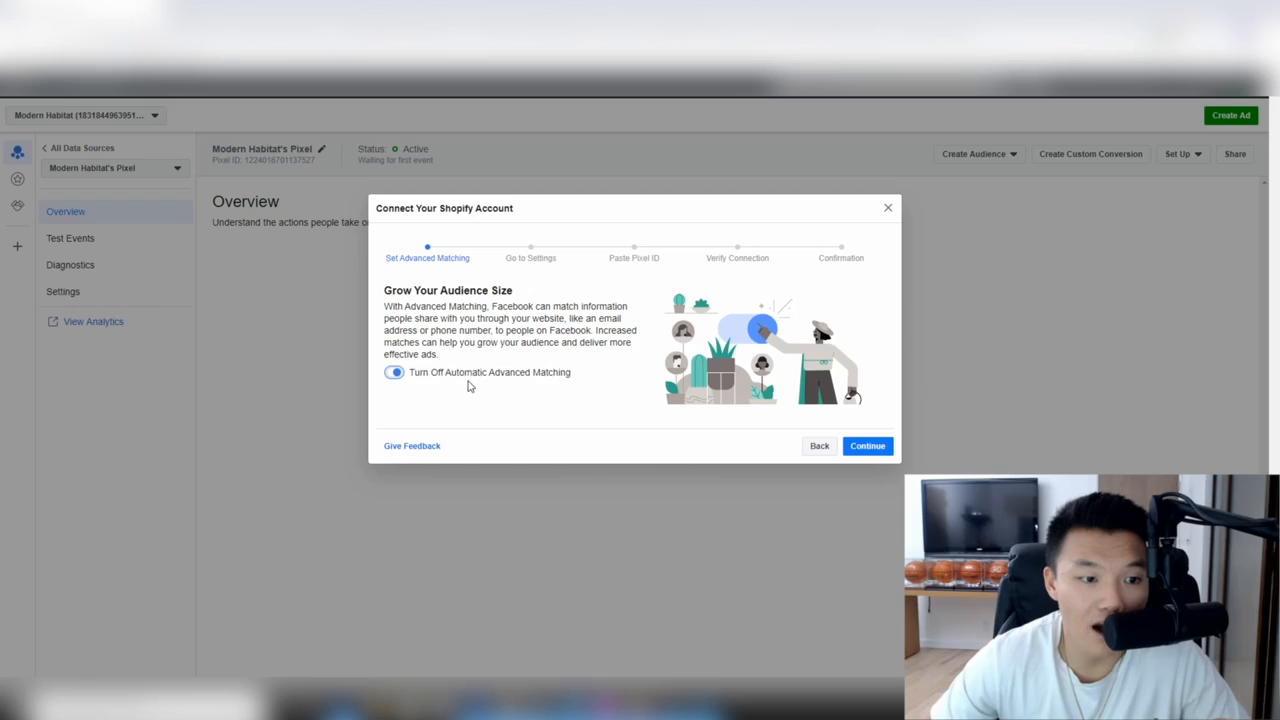
left_click(862, 447)
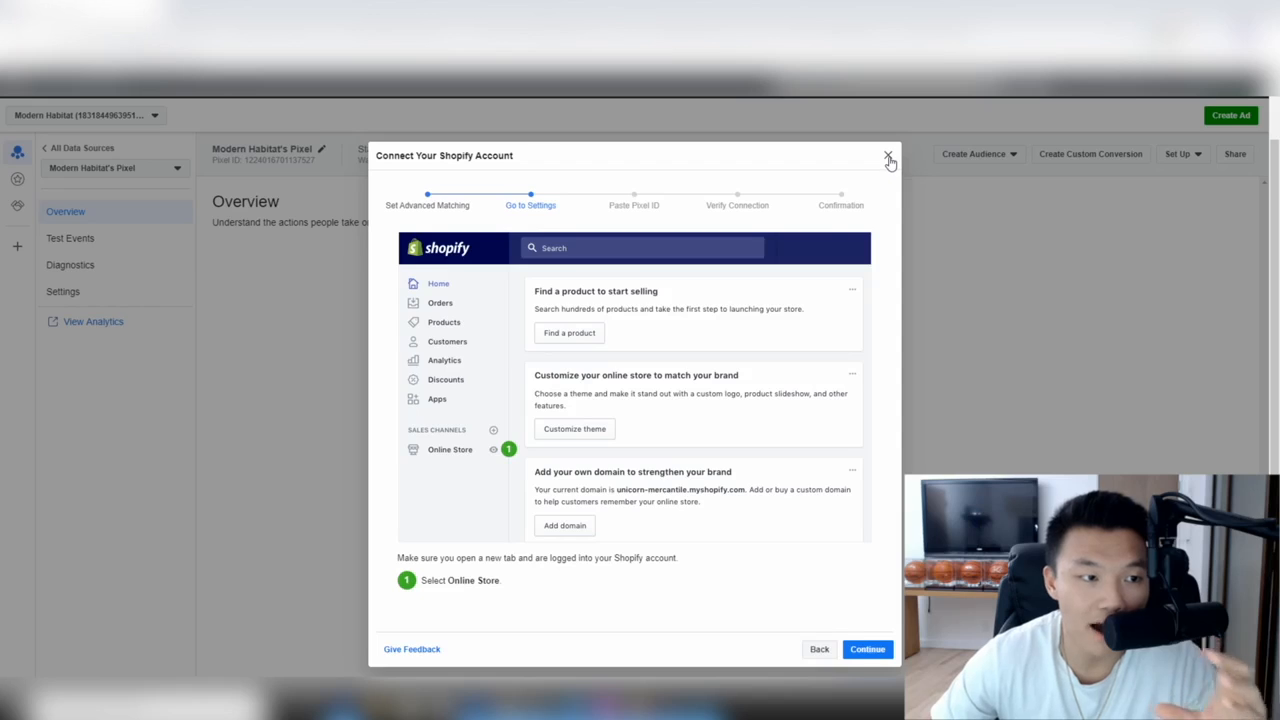
left_click(888, 159)
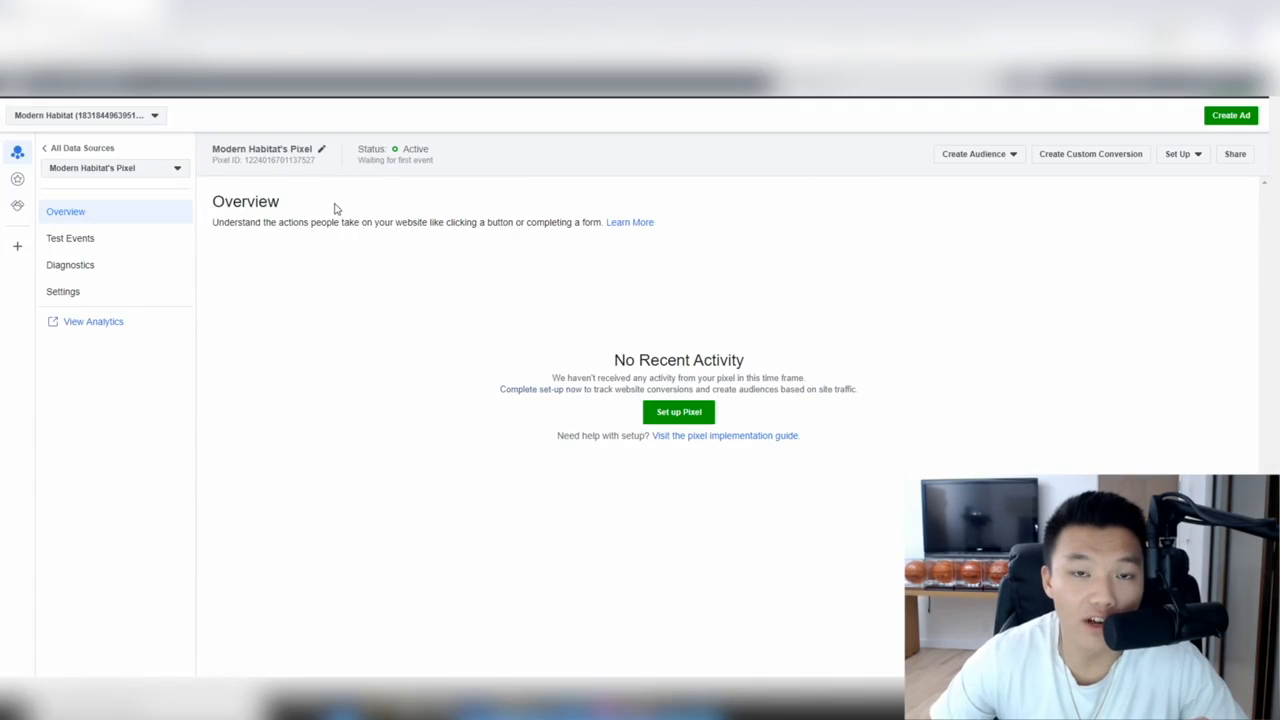
left_click(263, 168)
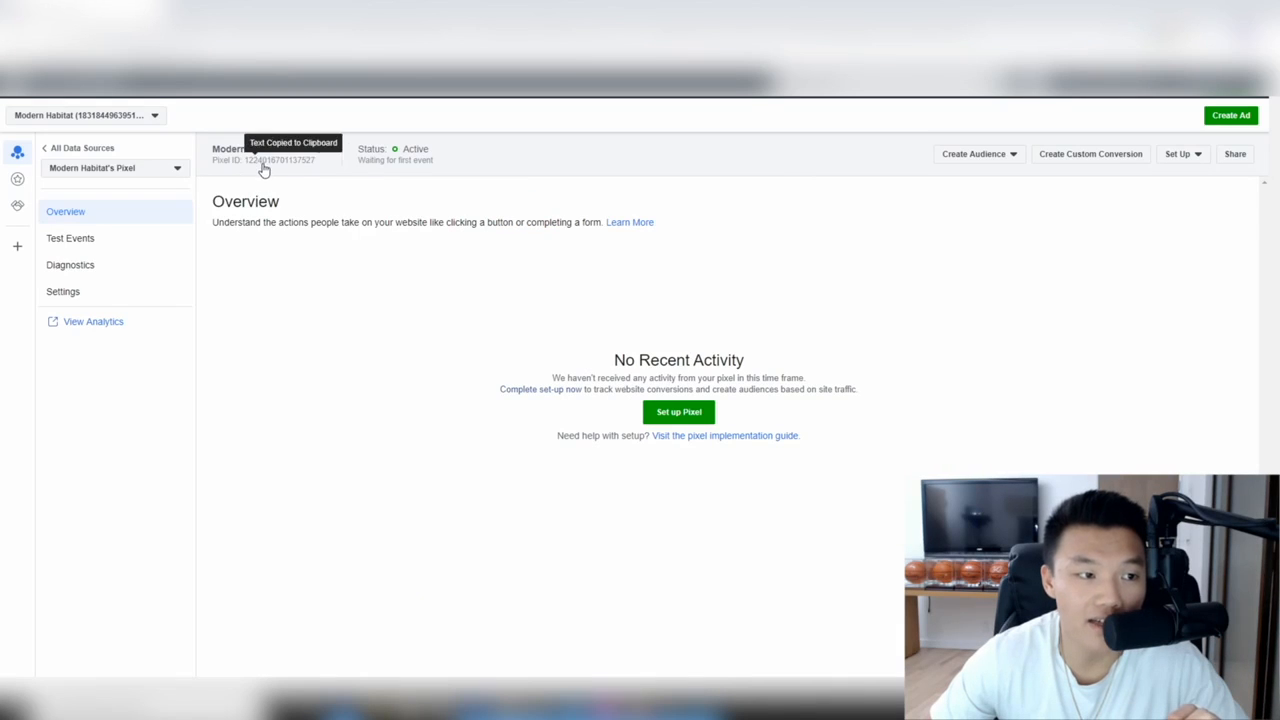
left_click_drag(317, 161, 245, 162)
left_click(418, 318)
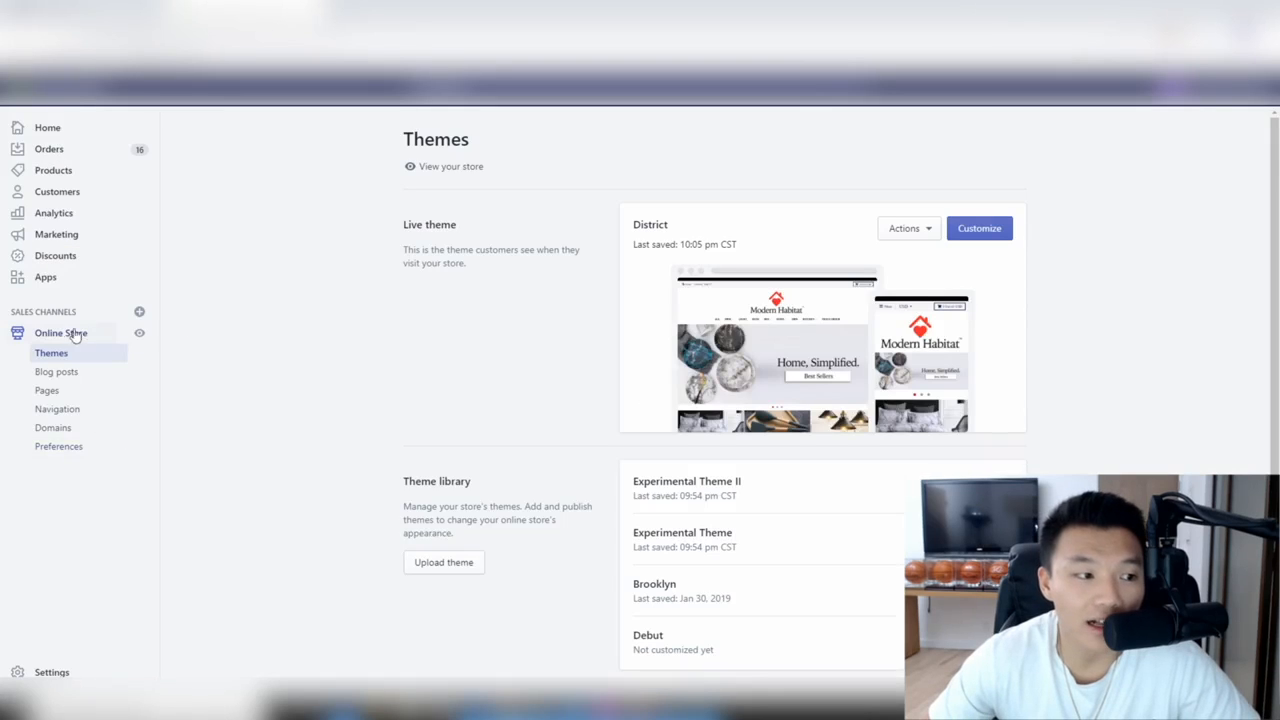
Paste the copied pixel ID into the Facebook Pixel setting of the online store's preferences and save
left_click(77, 447)
scroll(709, 374, "down", 5)
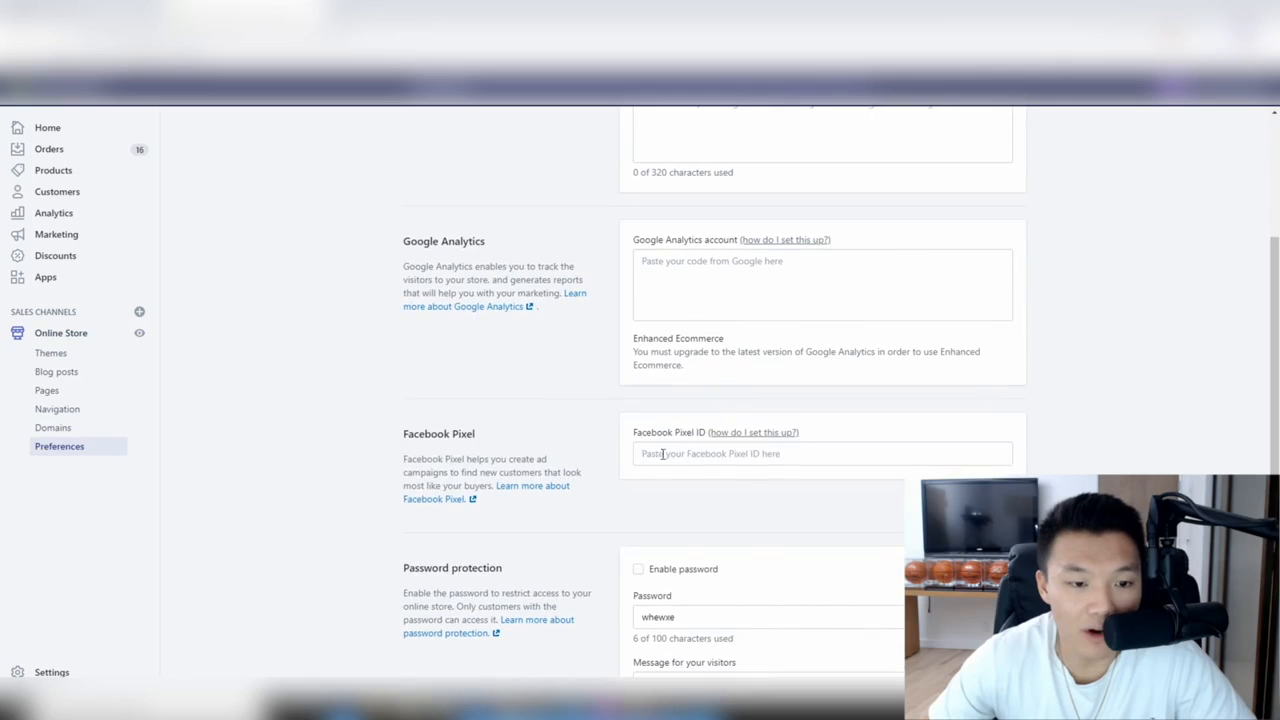
left_click(662, 454)
right_click(668, 456)
key("ctrl+v")
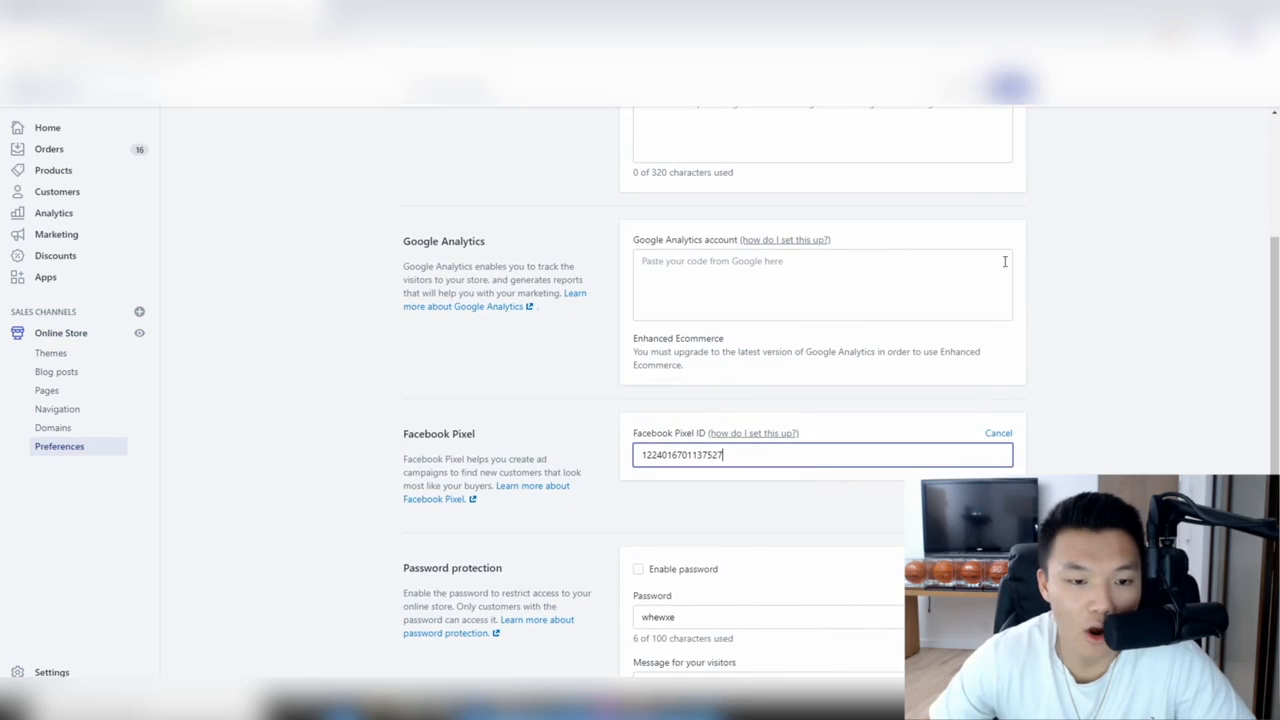
left_click(1012, 98)
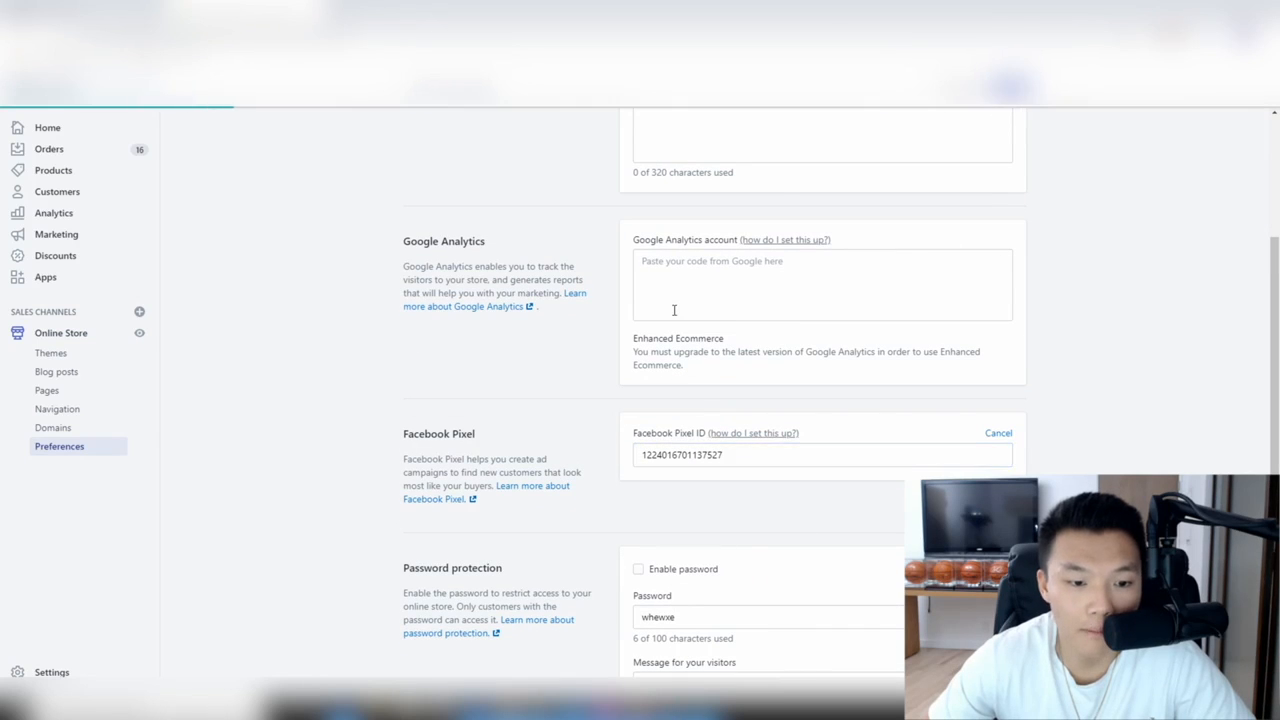
Return to the home page of the Shopify admin
scroll(567, 374, "down", 2)
scroll(567, 374, "up", 5)
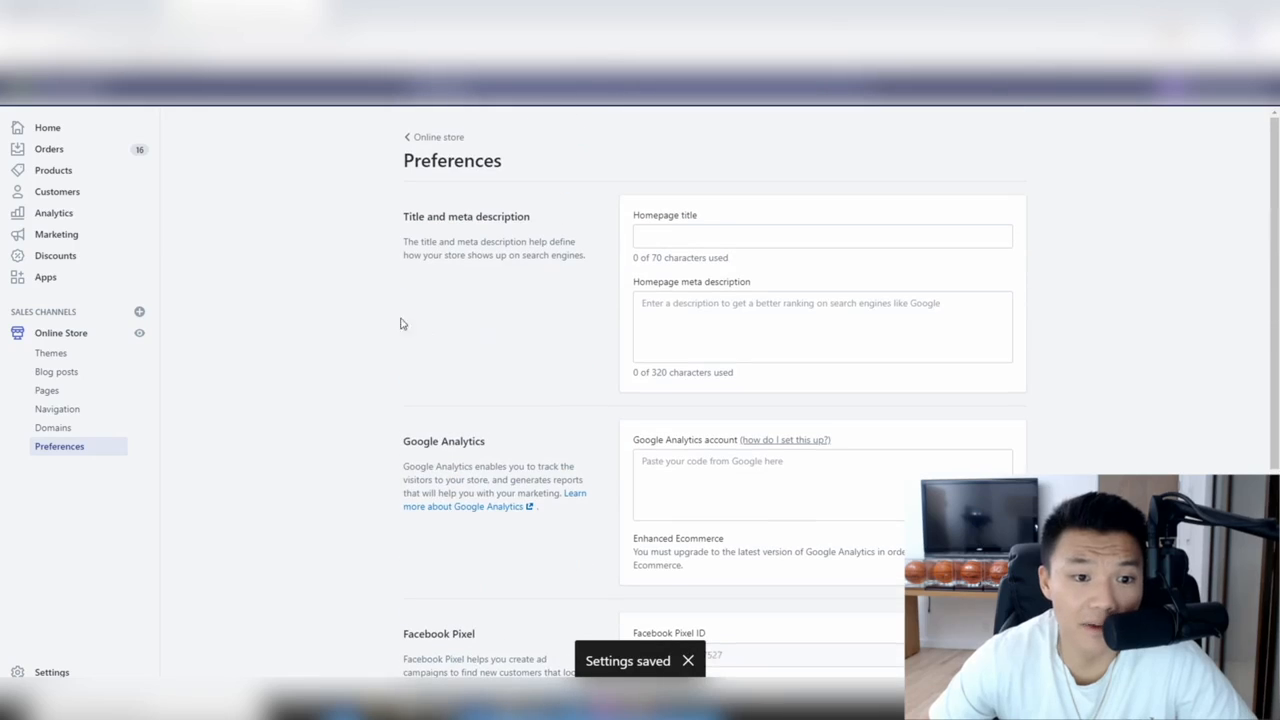
left_click(48, 128)
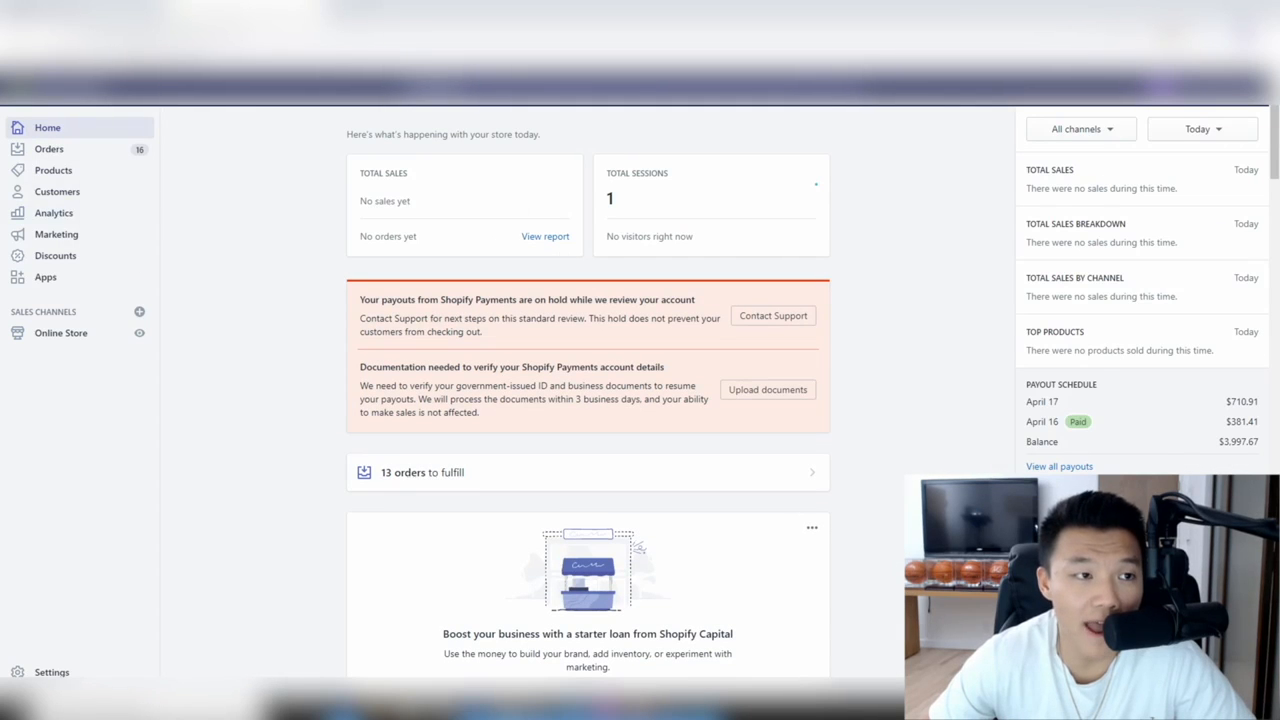
Search Google for "facebook pixel tool" in a new tab, open the Facebook Pixel Helper extension page, and check that page with the extension
key("ctrl+t")
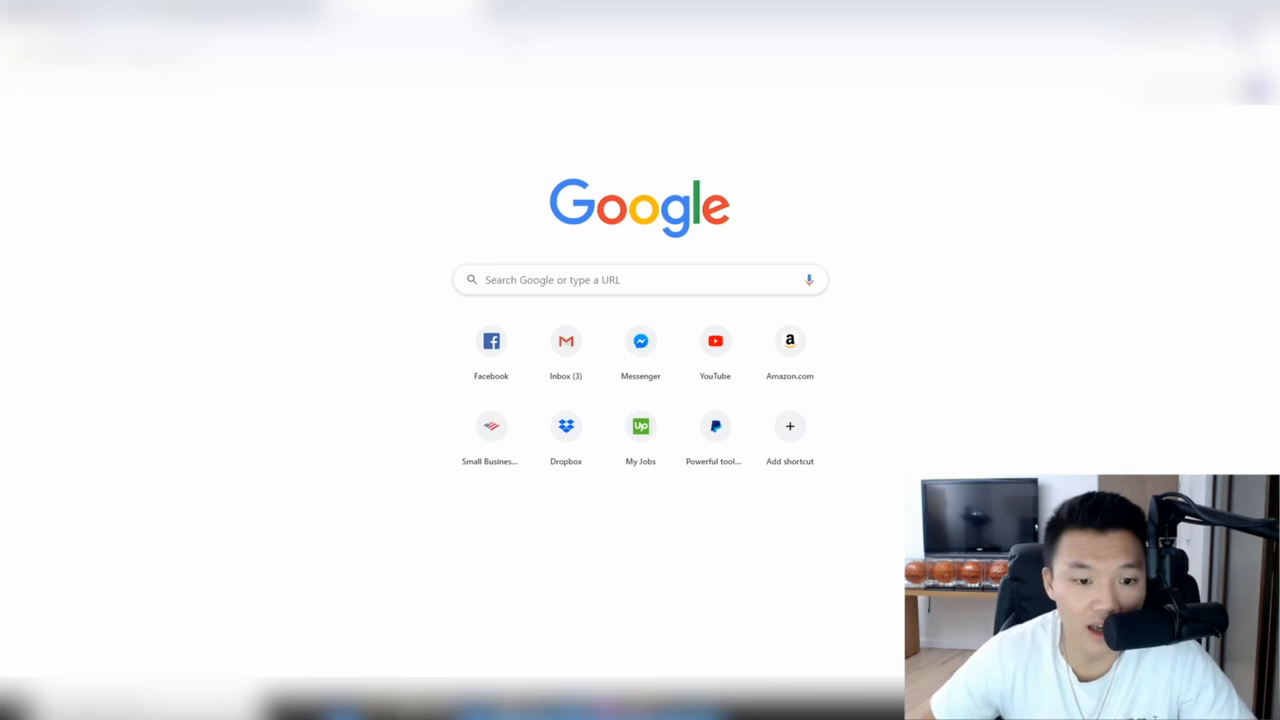
type("facebook ")
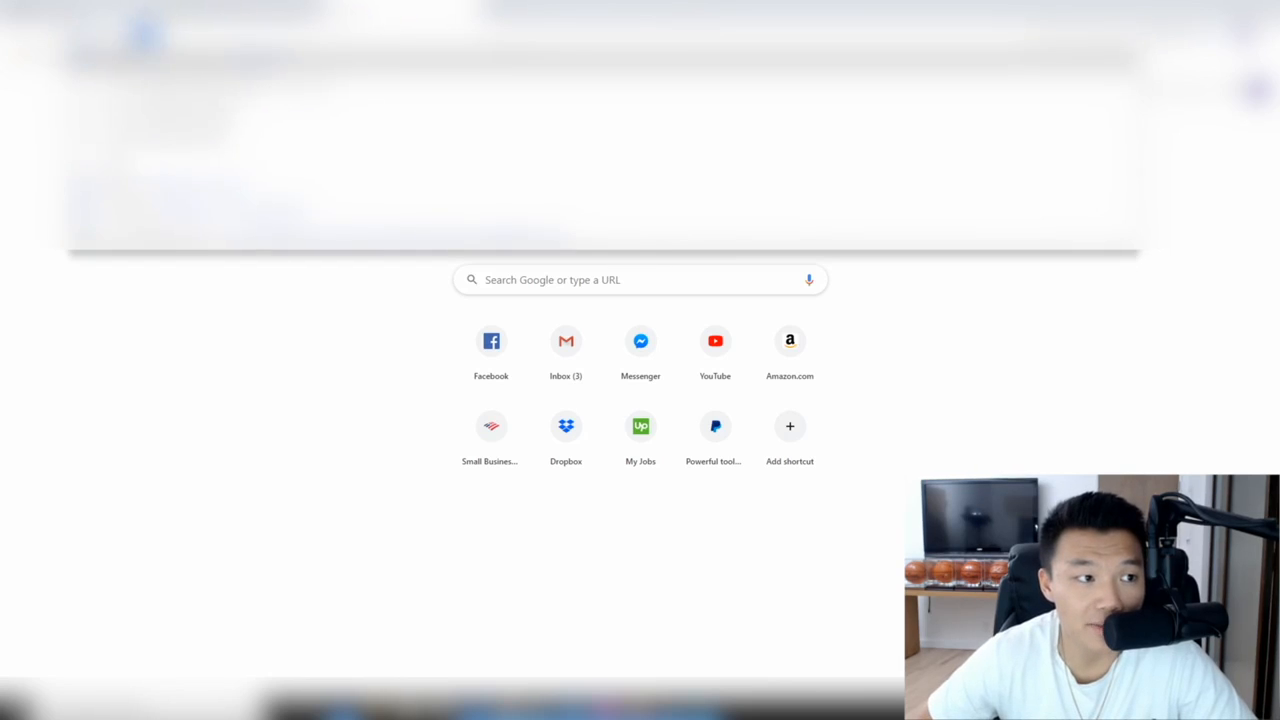
type("pixel tool")
key("Return")
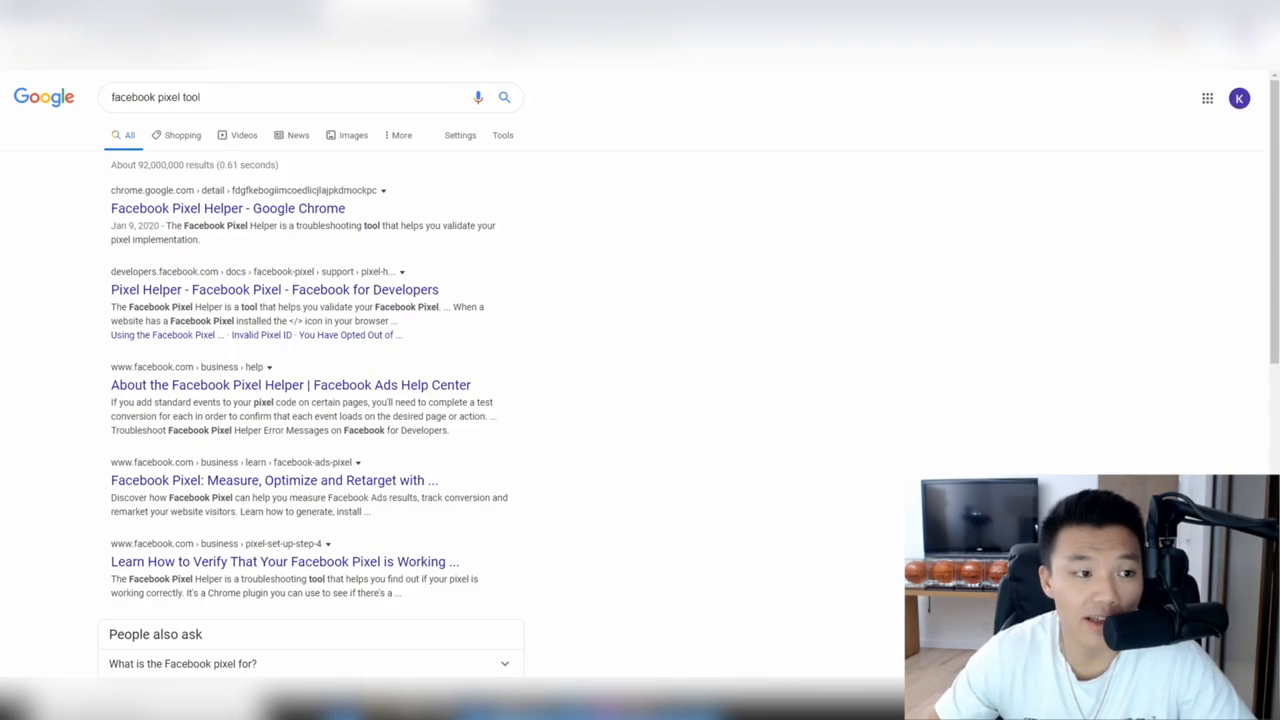
left_click(305, 210)
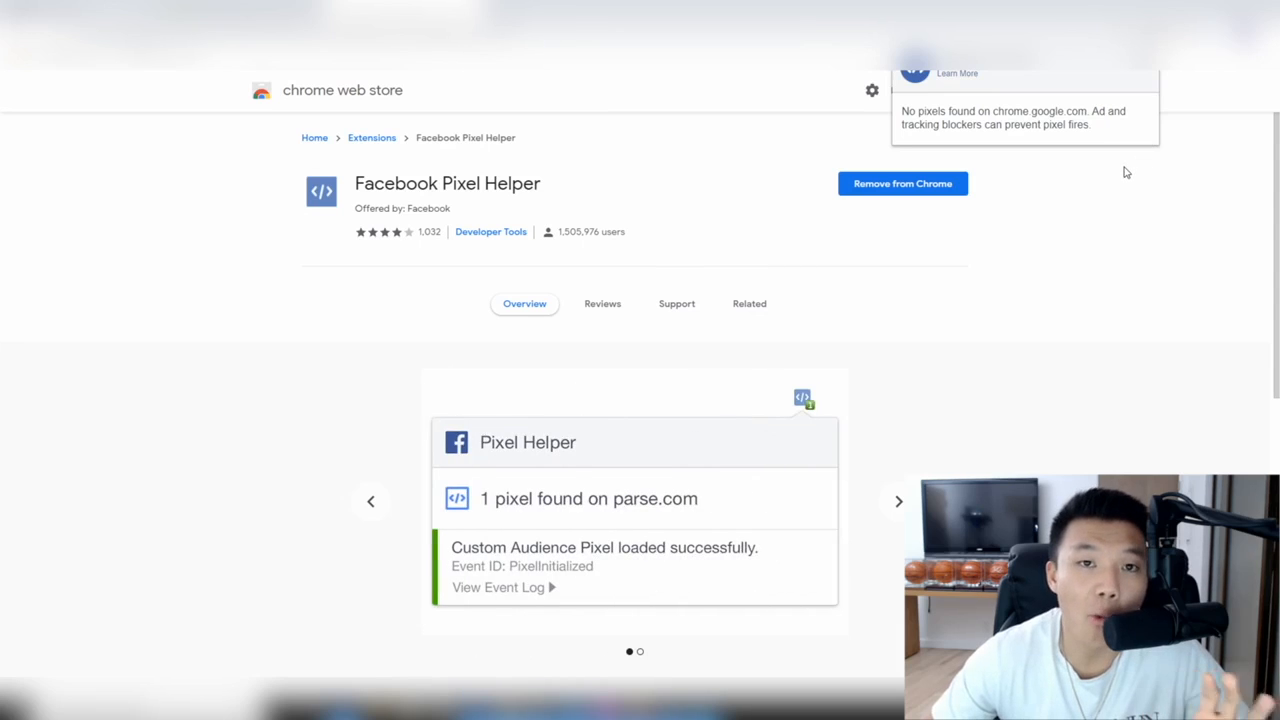
left_click(1110, 176)
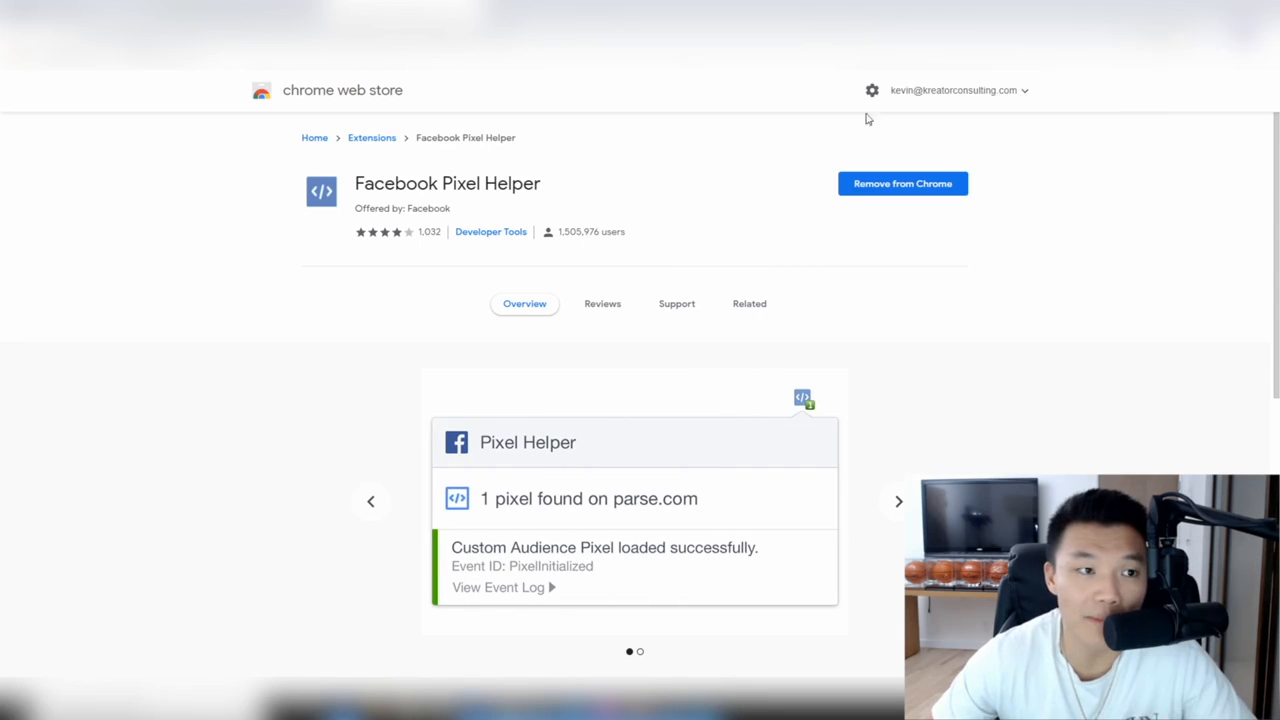
Open the ESPN home page in a new tab and inspect its Facebook pixels with Pixel Helper
left_click(494, 11)
type("g")
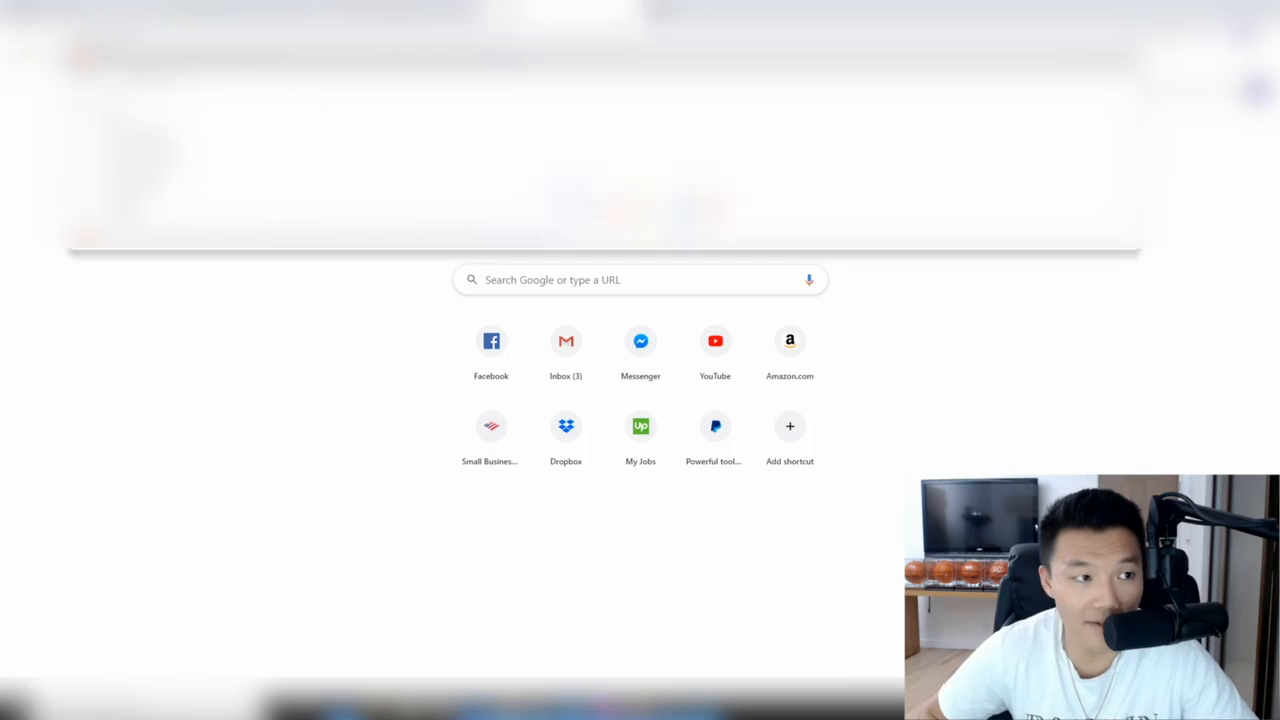
key("Return")
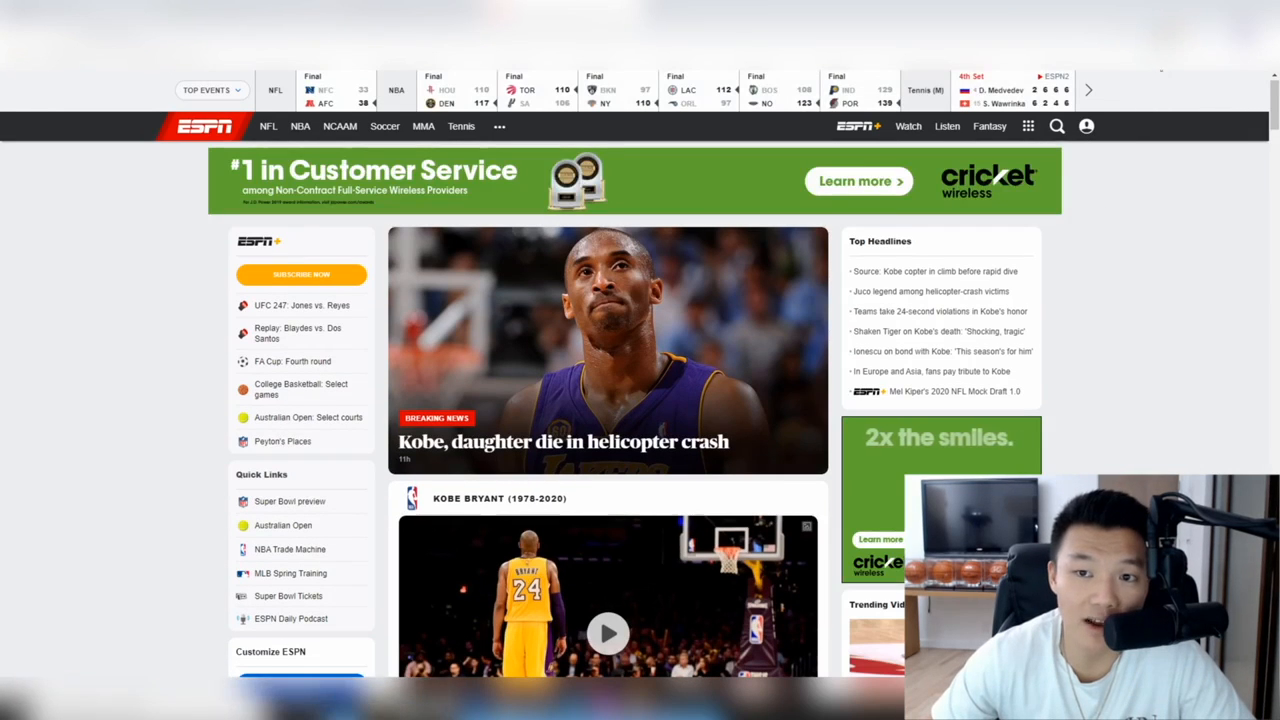
left_click(1150, 33)
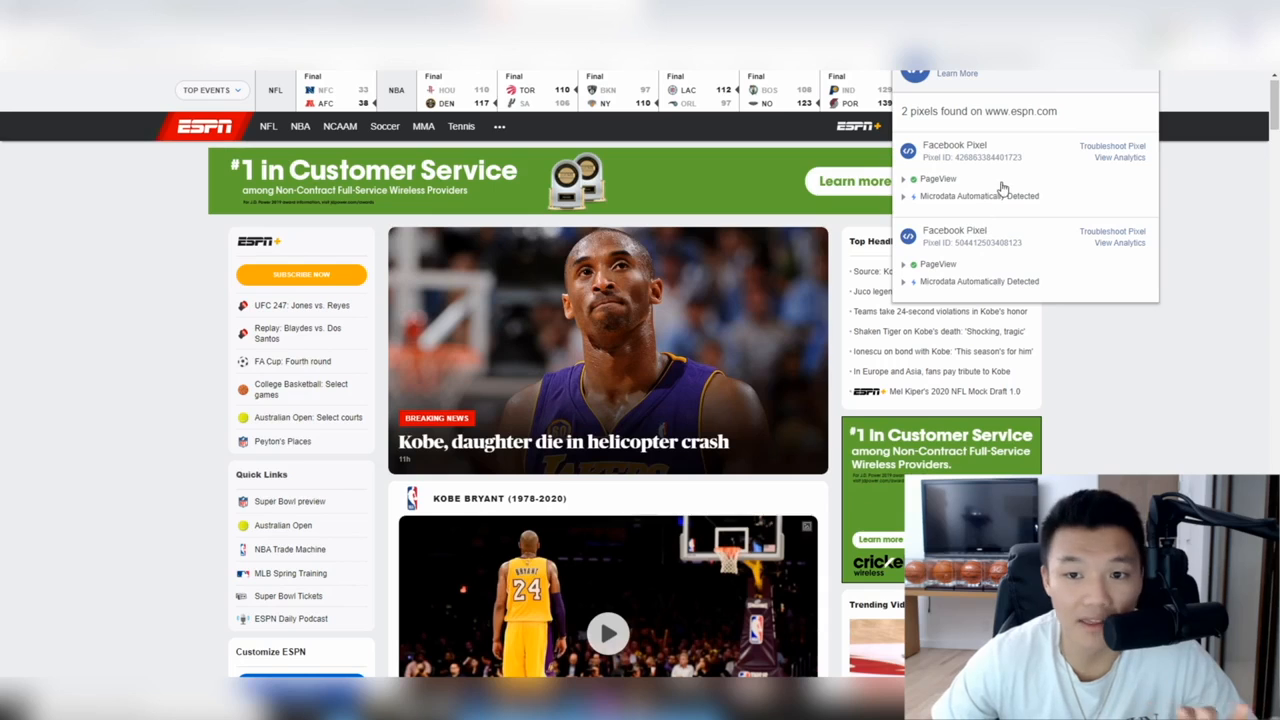
Open the top headline article about the Kobe copter on ESPN and inspect its pixel events with Pixel Helper
left_click(865, 272)
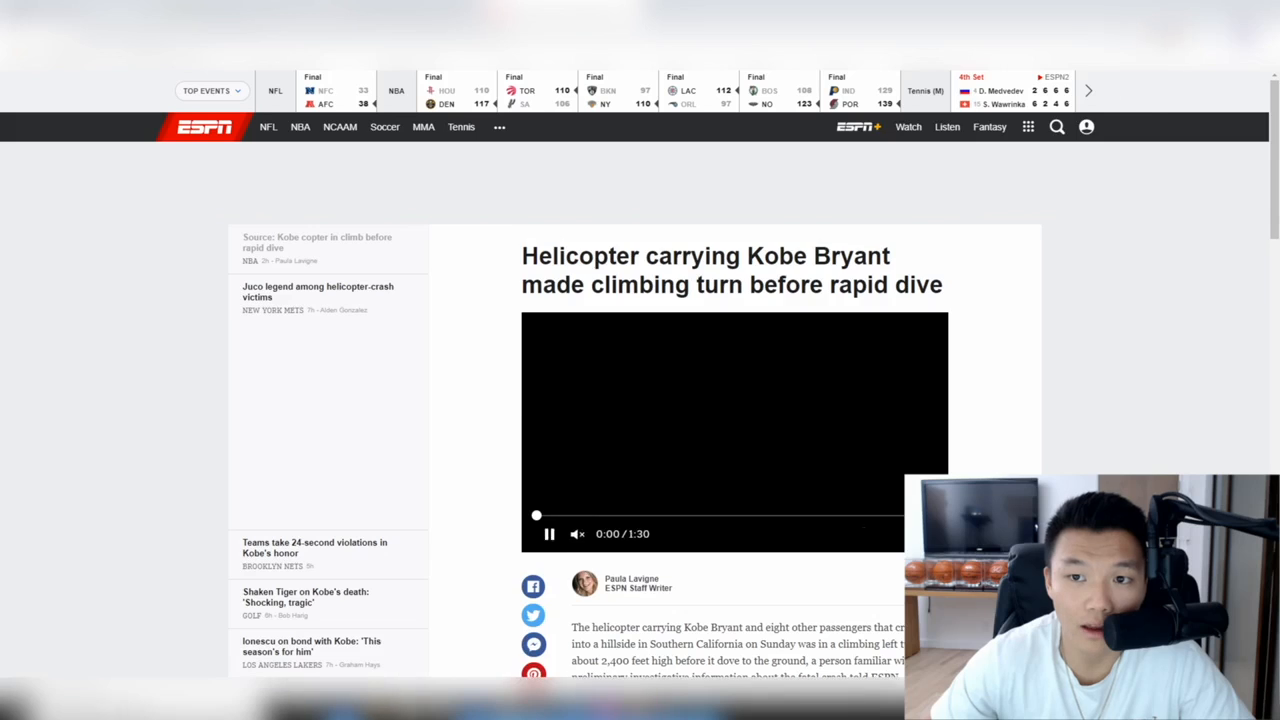
left_click(1147, 35)
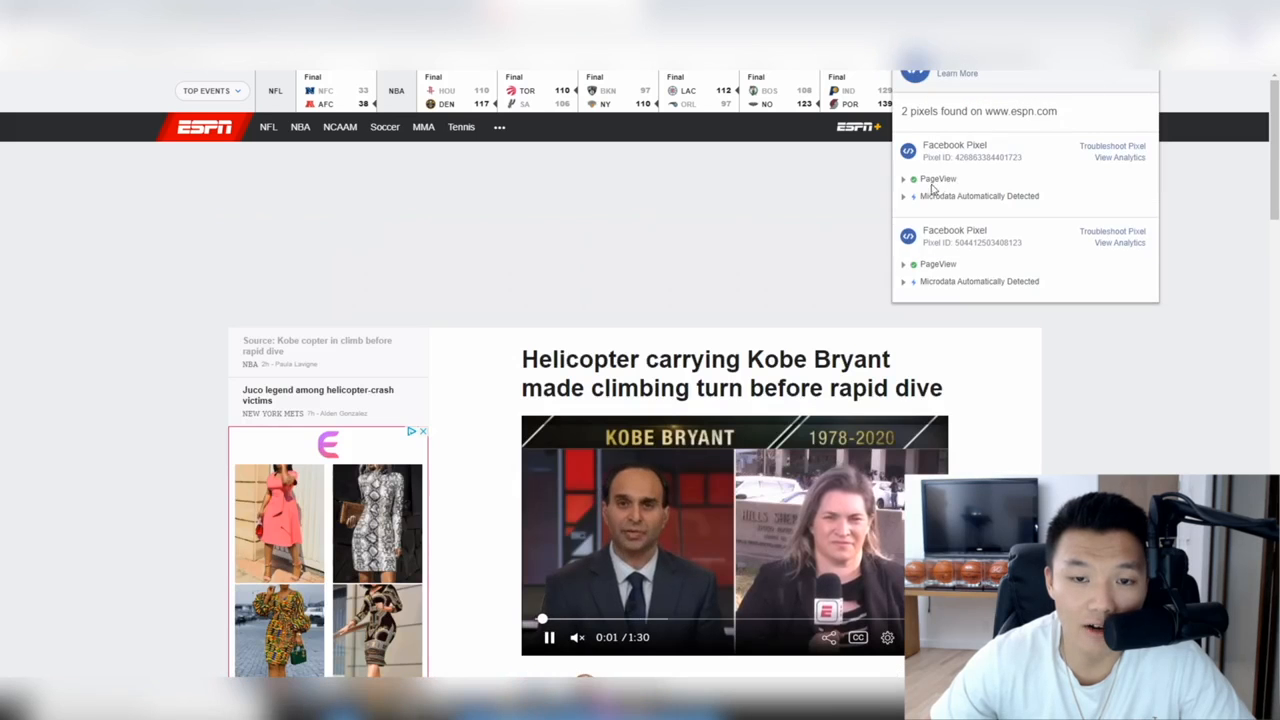
left_click(820, 200)
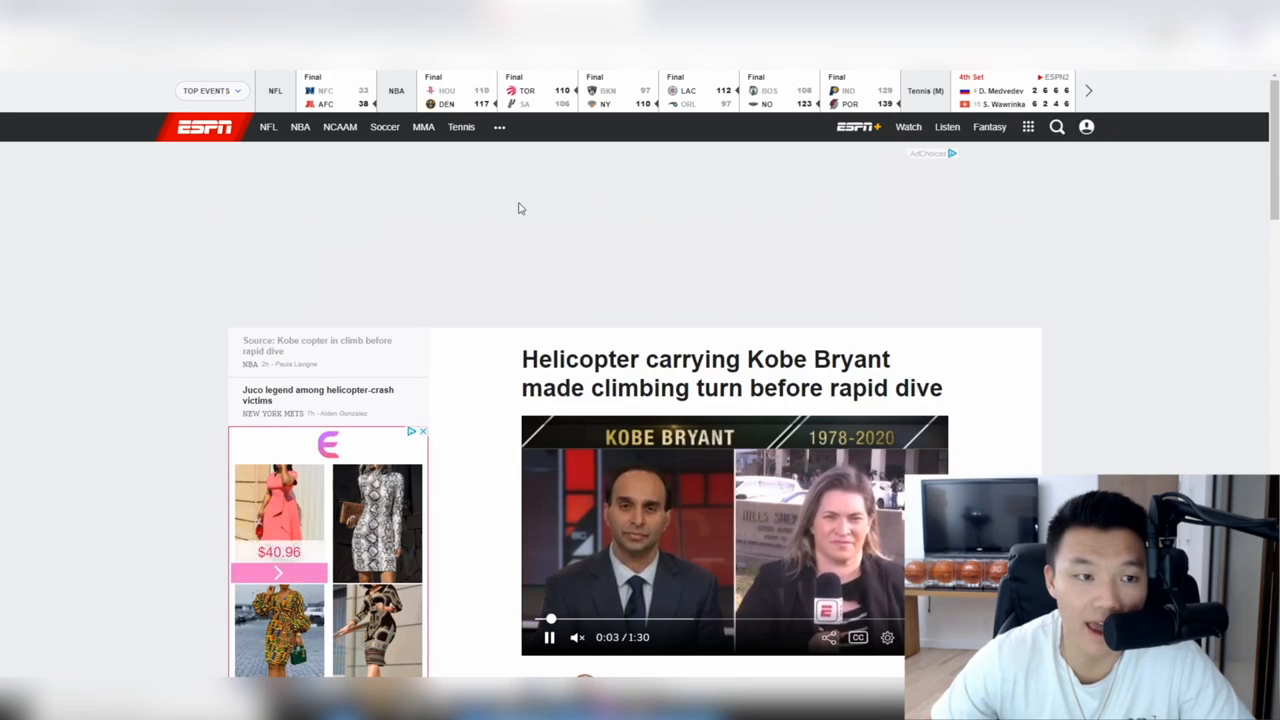
scroll(960, 234, "down", 2)
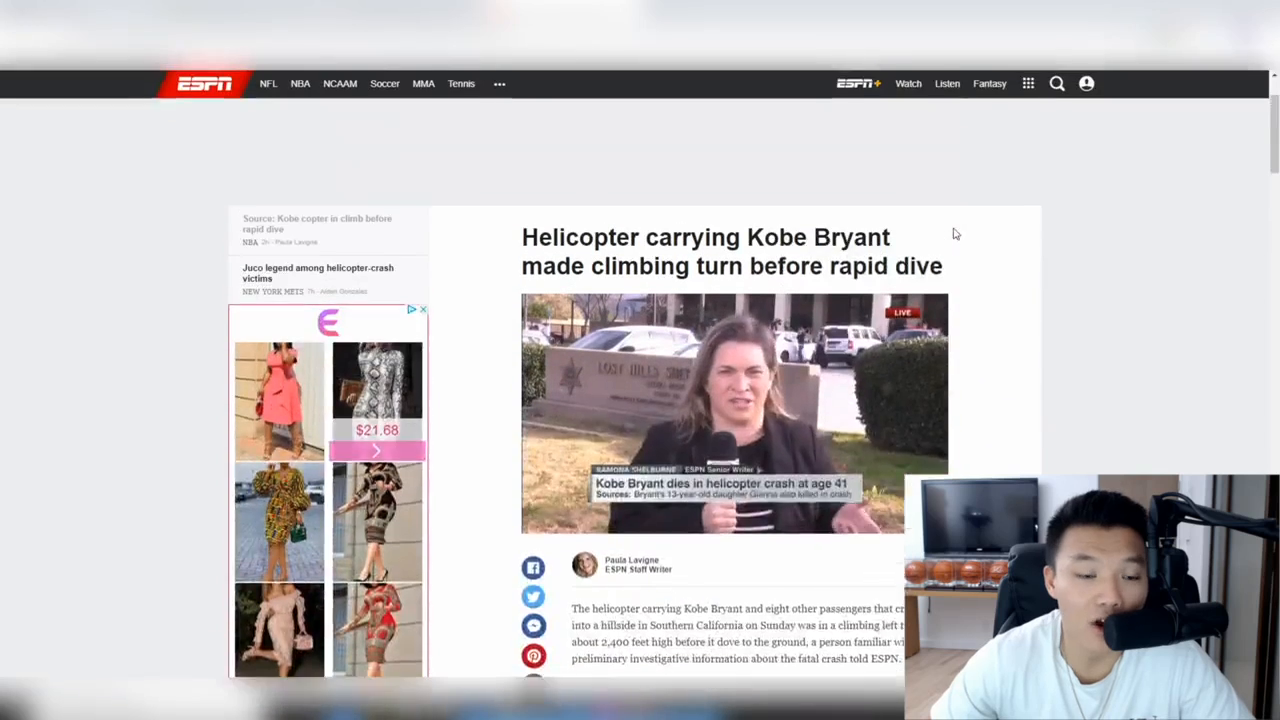
scroll(954, 234, "up", 2)
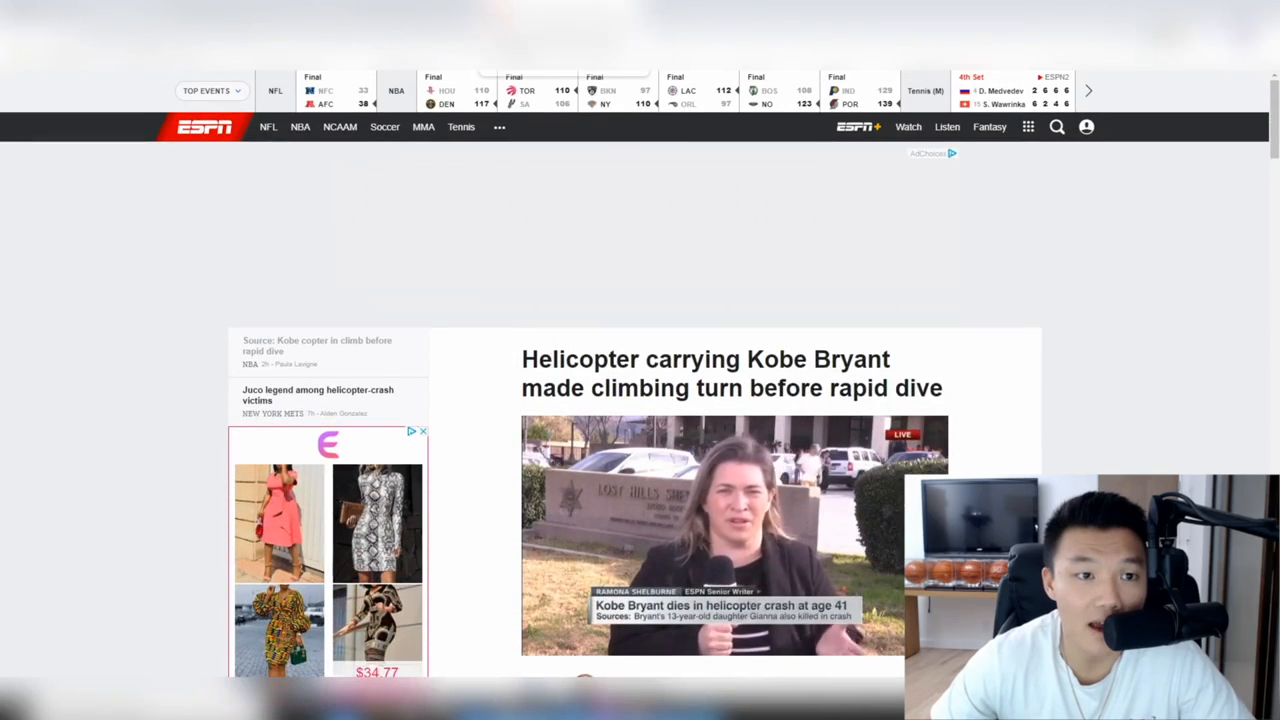
Open the Modern Habitat storefront and check the pixel ID and events on its home page with Pixel Helper
key("ctrl+l")
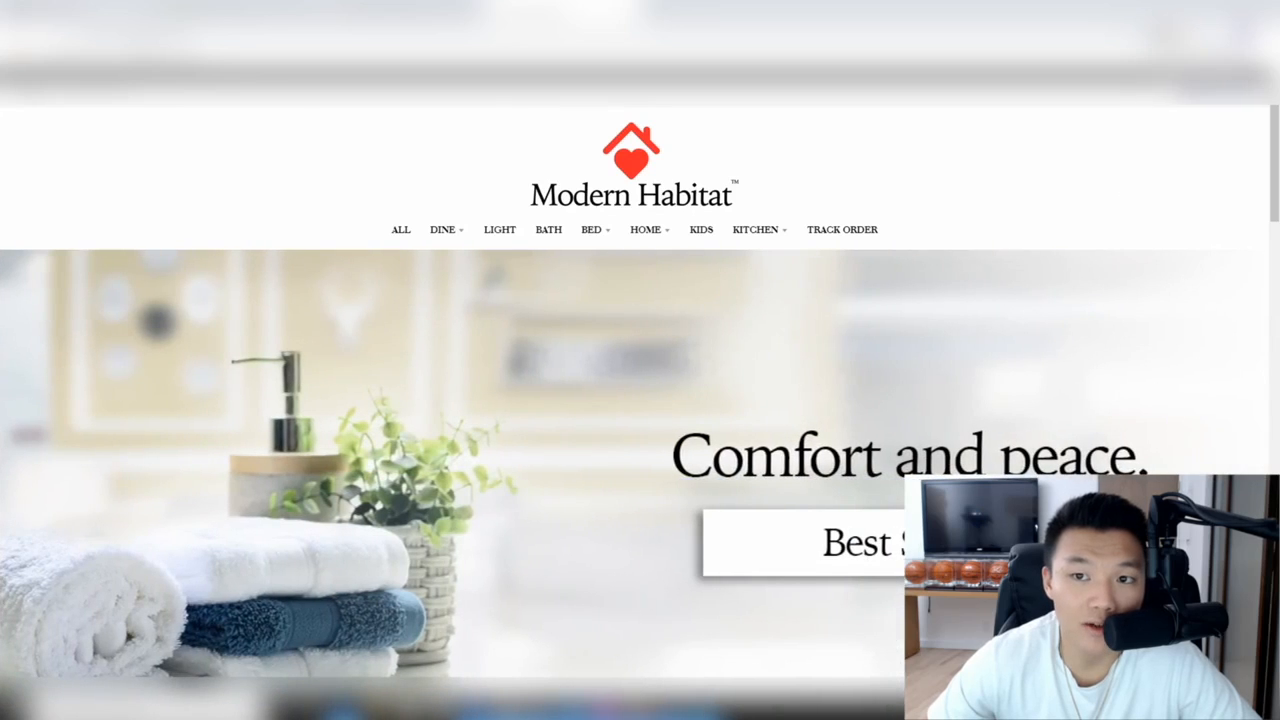
left_click(913, 67)
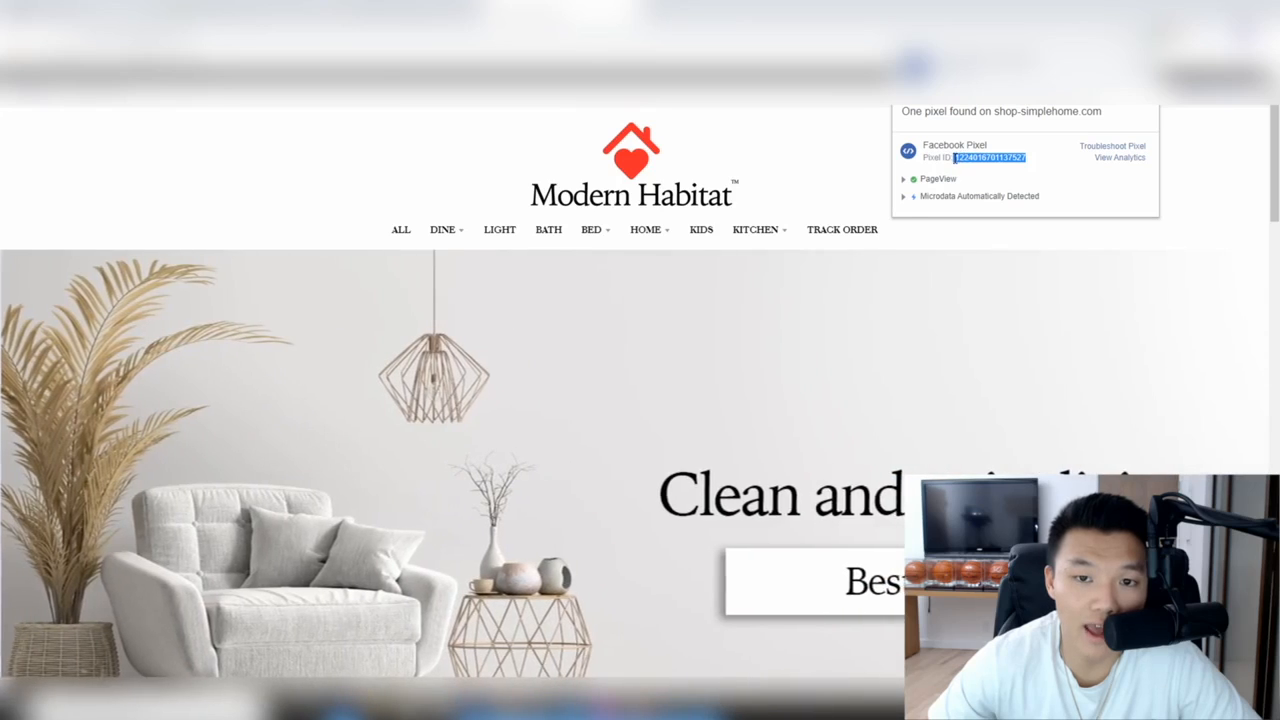
double_click(979, 160)
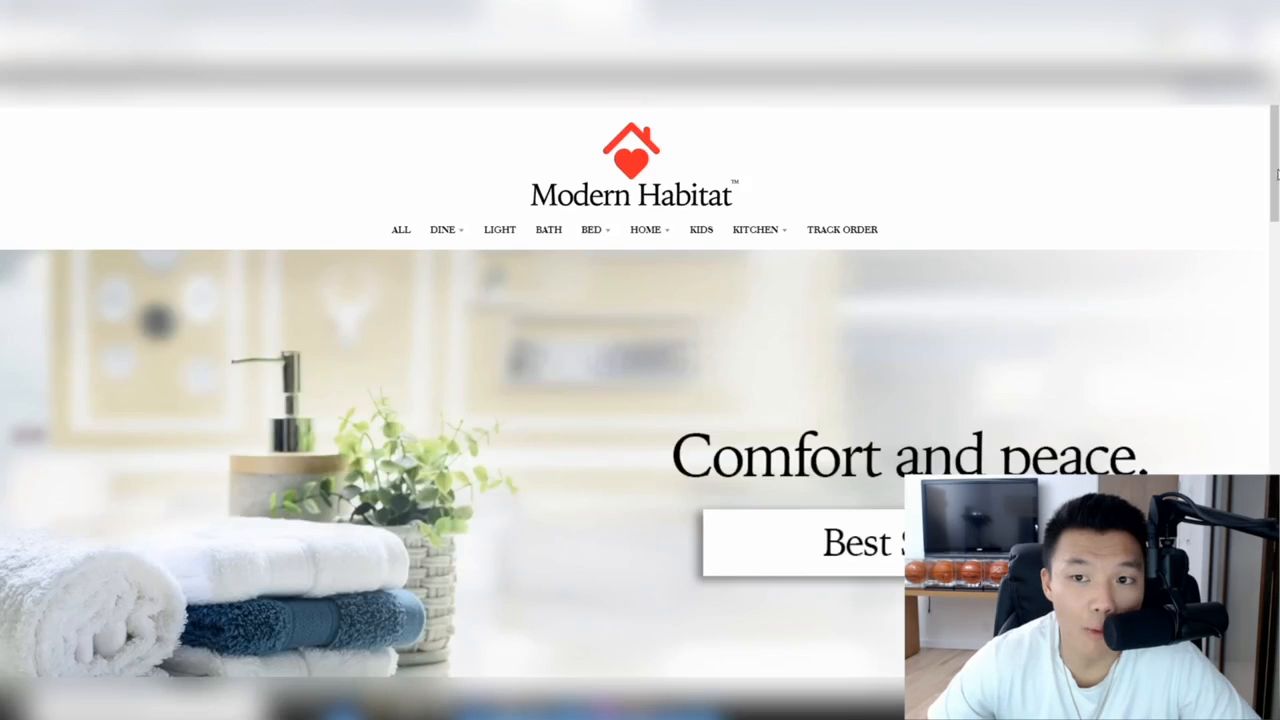
scroll(1127, 146, "down", 10)
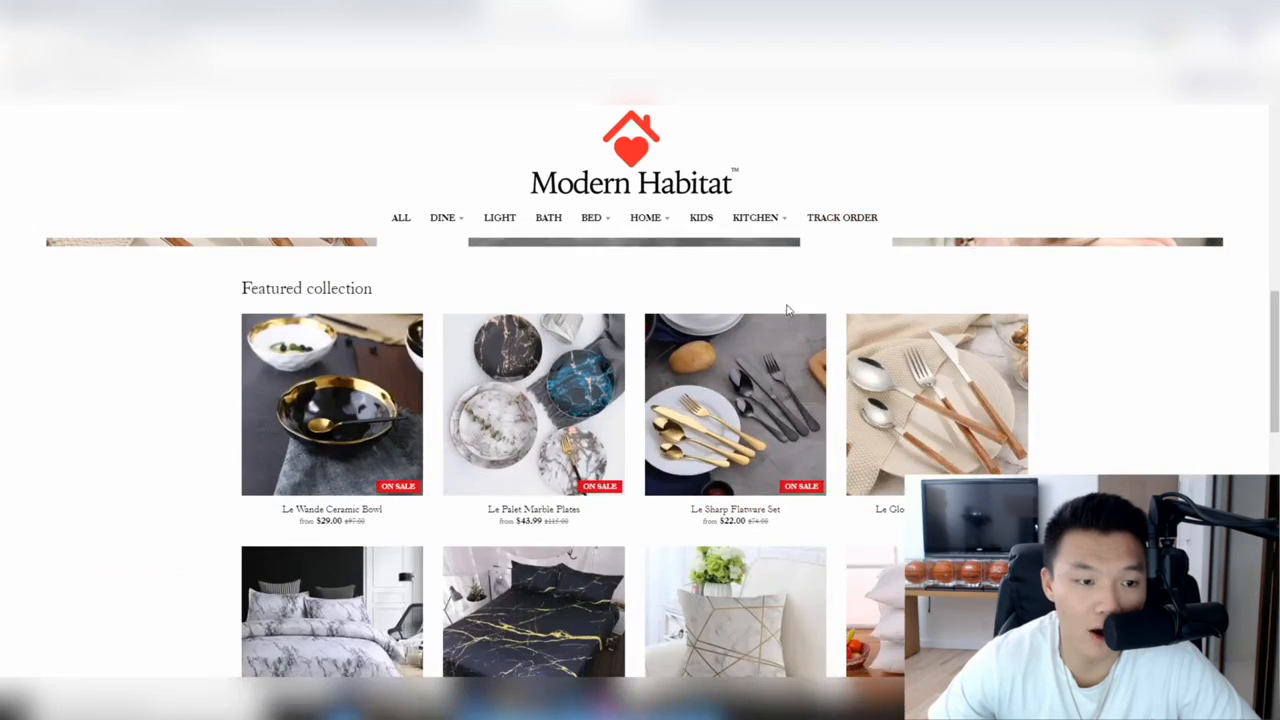
scroll(787, 310, "up", 5)
left_click(915, 67)
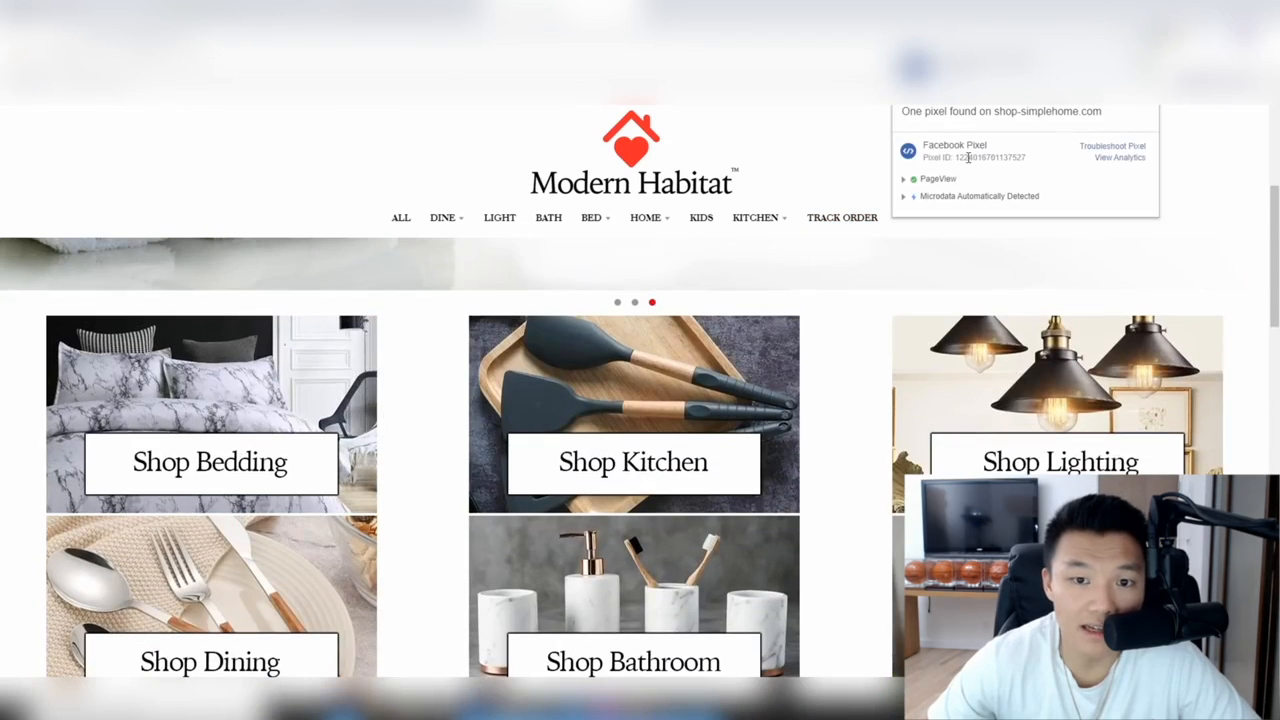
scroll(651, 331, "up", 5)
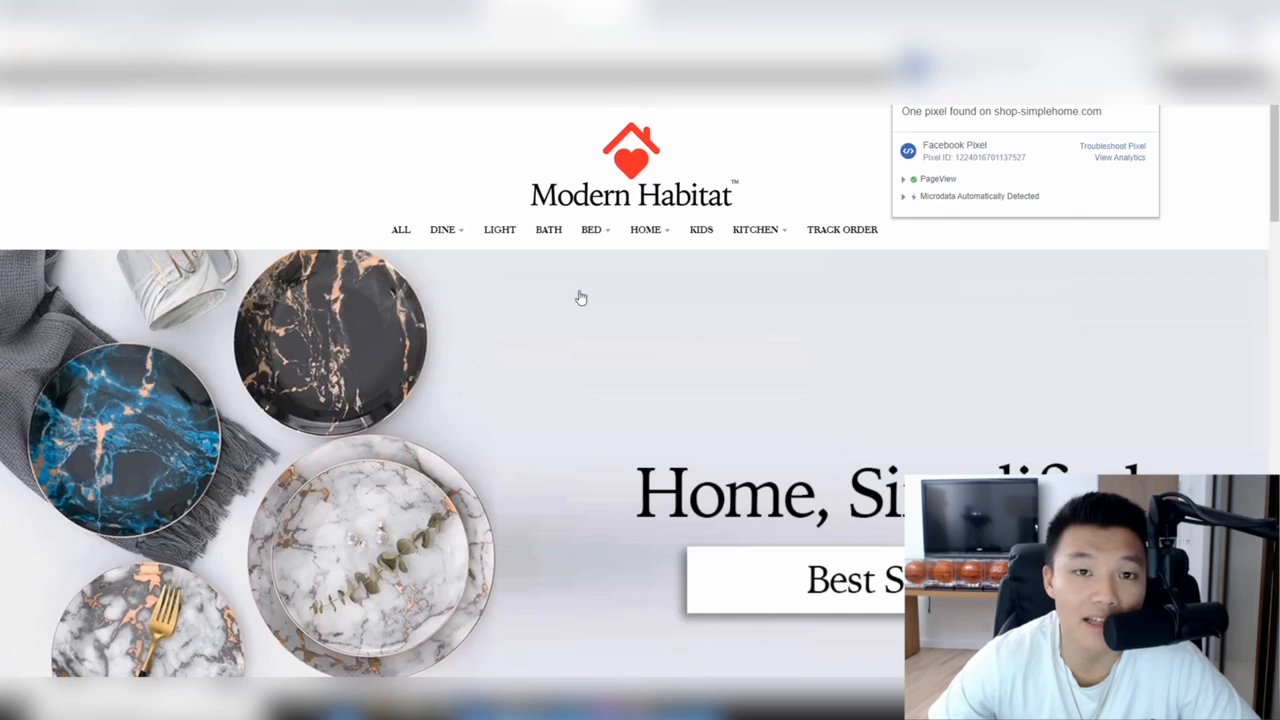
scroll(477, 337, "down", 5)
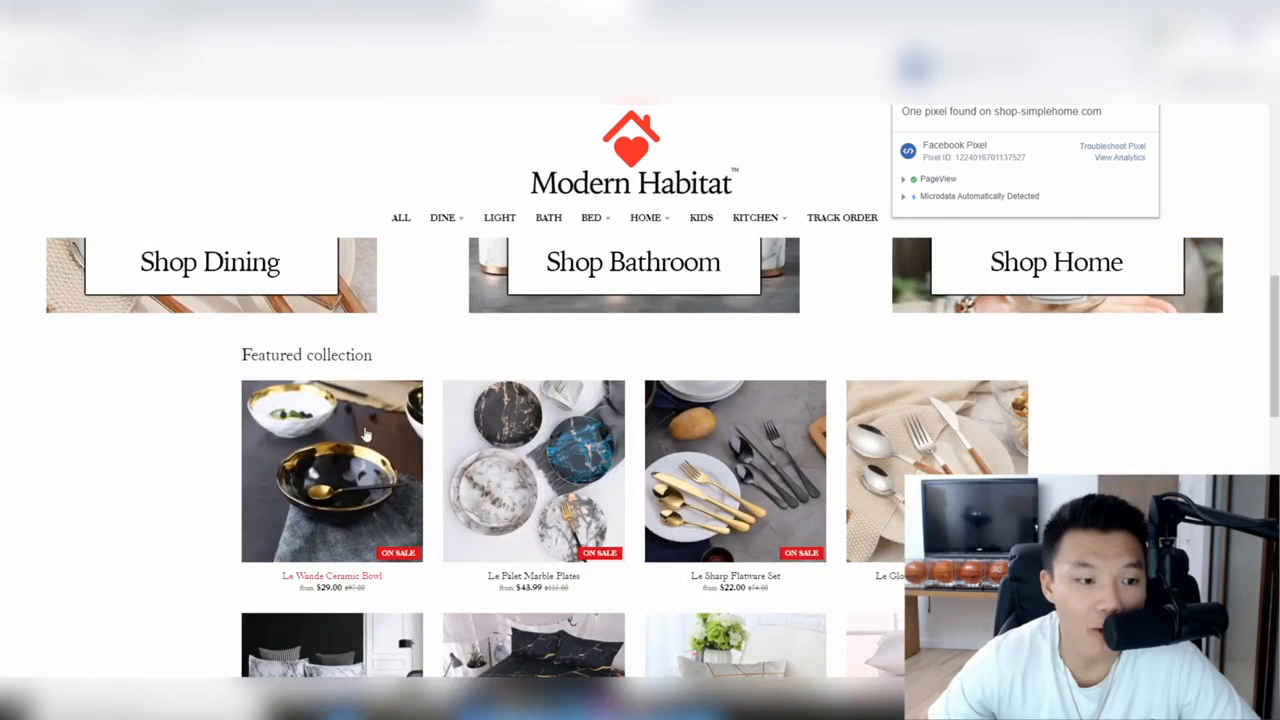
Open the Le Wande Ceramic Bowl product page and inspect its pixel events with Pixel Helper
left_click(355, 430)
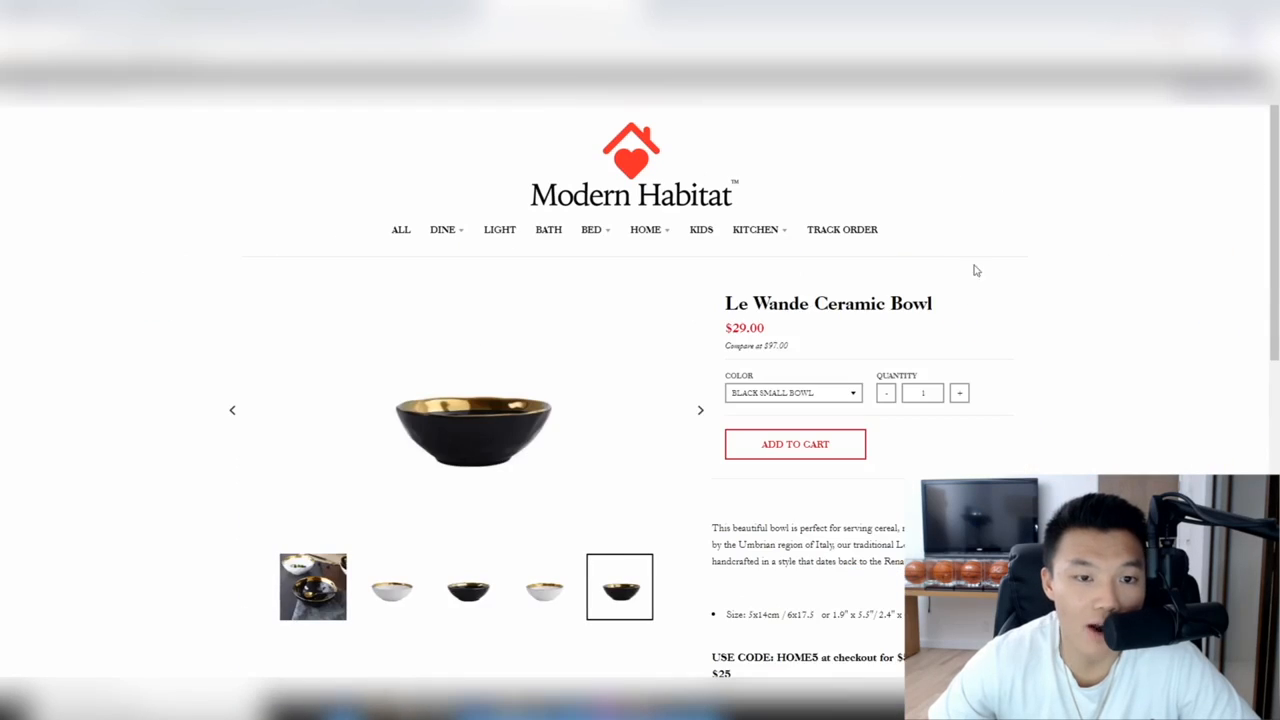
left_click(1151, 38)
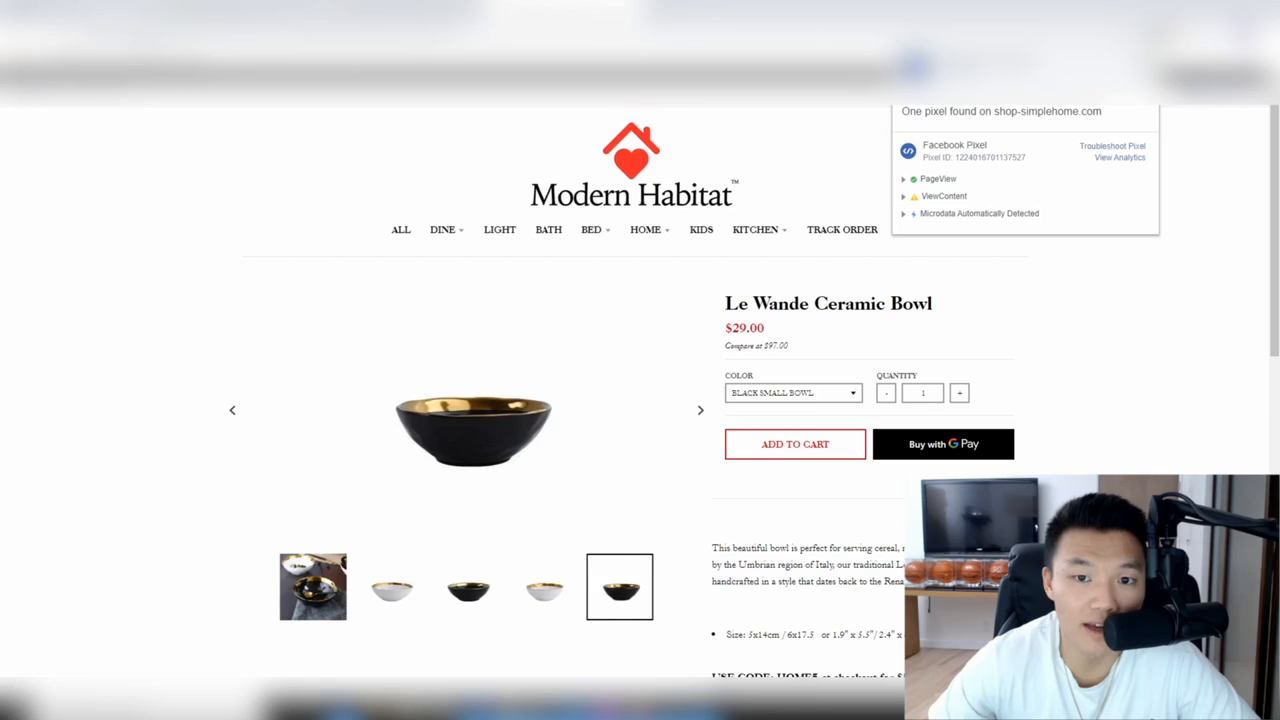
left_click(1075, 427)
Add the black small Le Wande Ceramic Bowl to the cart, inspect the pixel events, and dismiss the cart summary
left_click(778, 450)
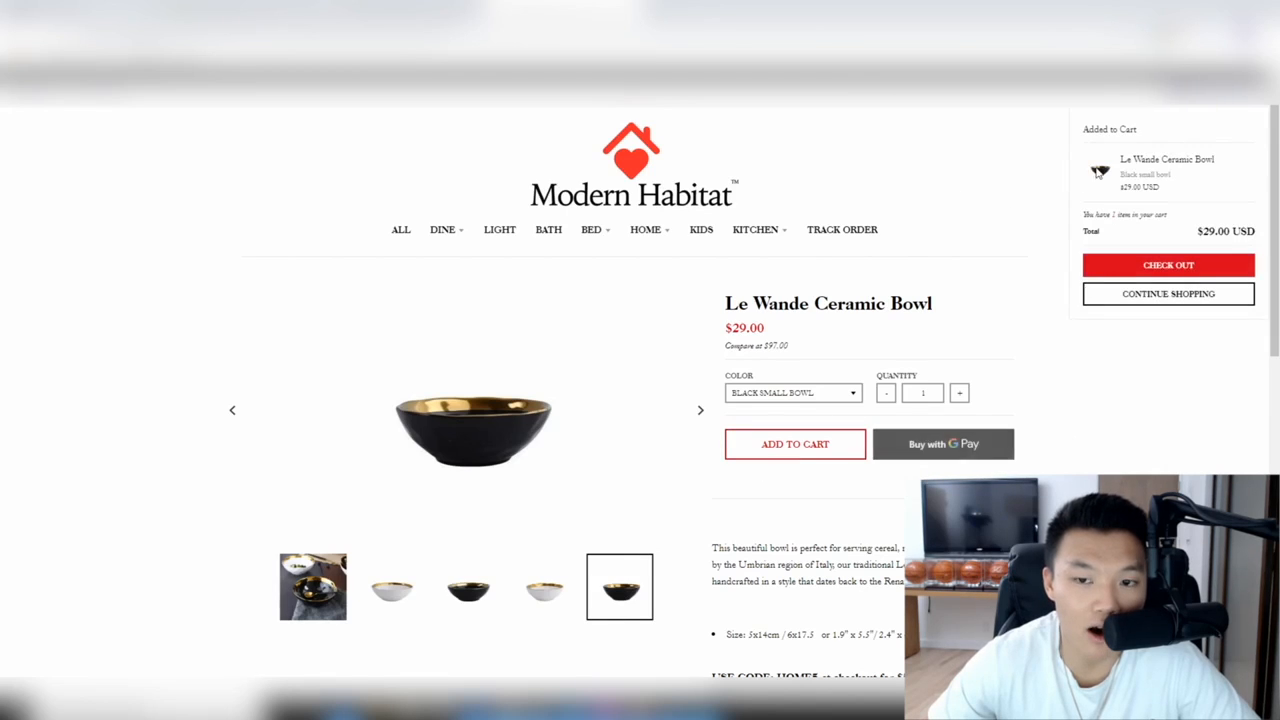
left_click(912, 66)
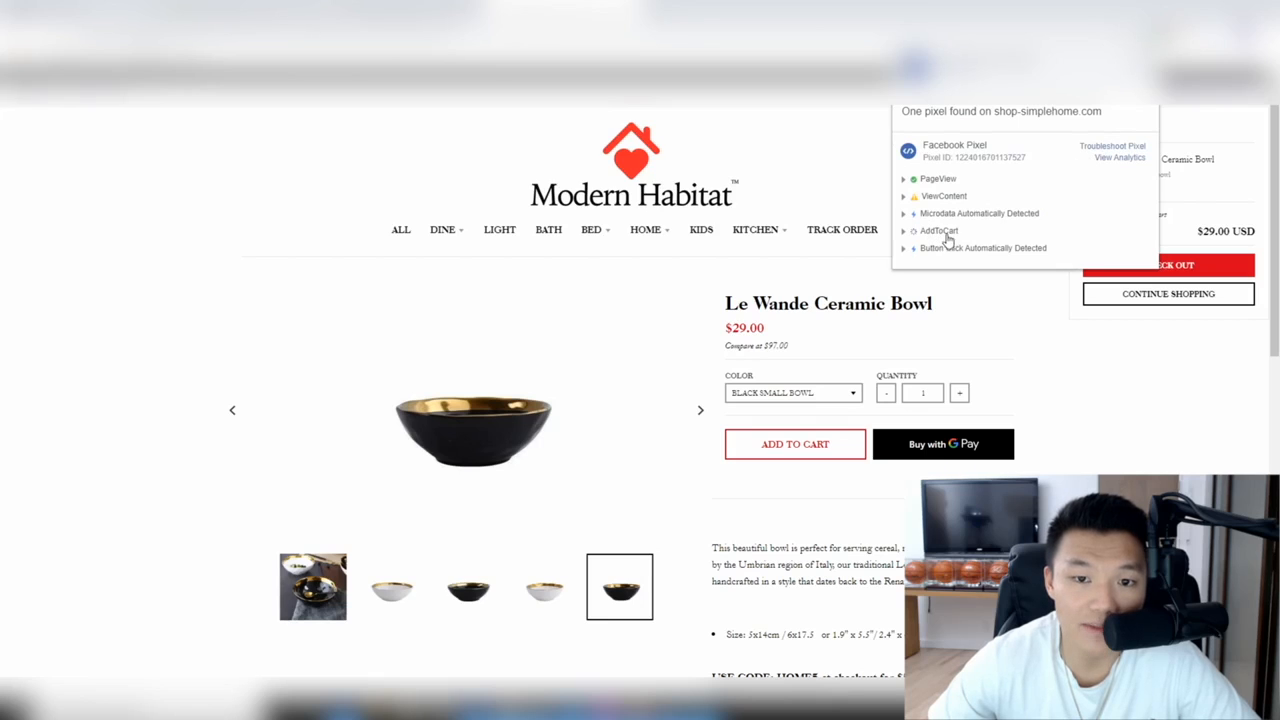
left_click(1011, 312)
left_click(1165, 291)
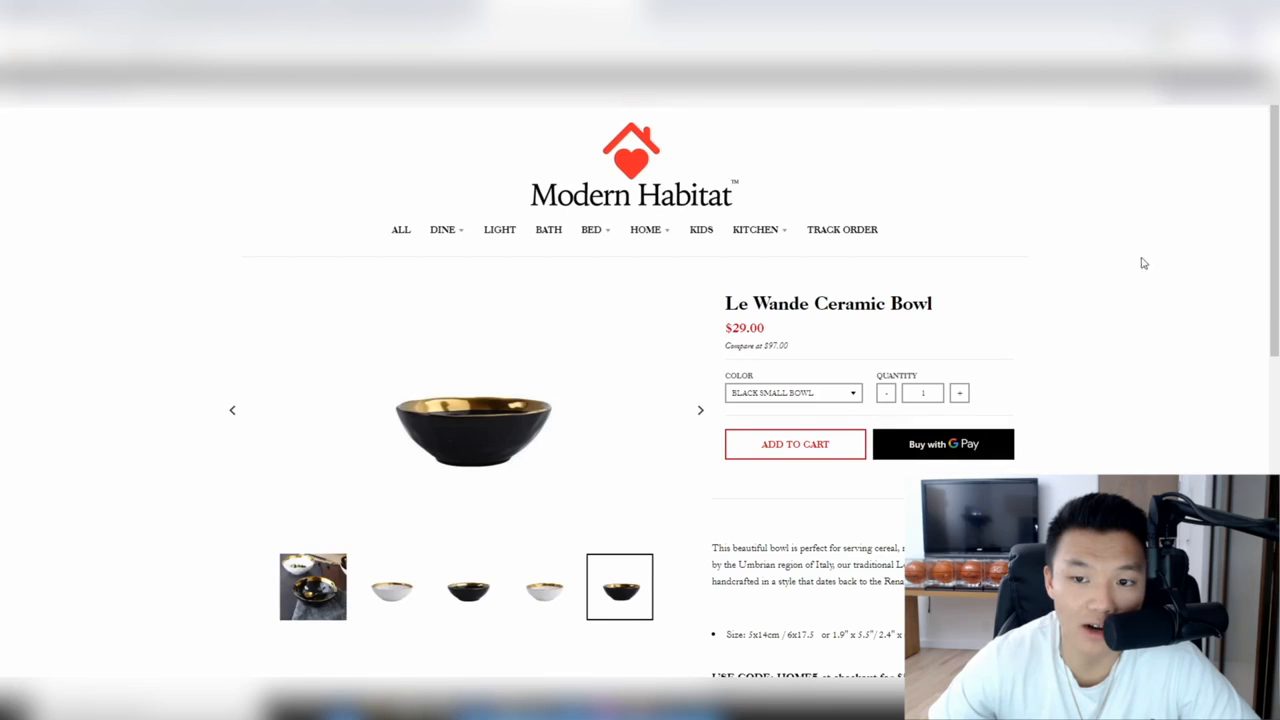
Proceed from the cart to checkout and inspect the checkout page's pixel events with Pixel Helper
left_click(1163, 36)
left_click(1171, 251)
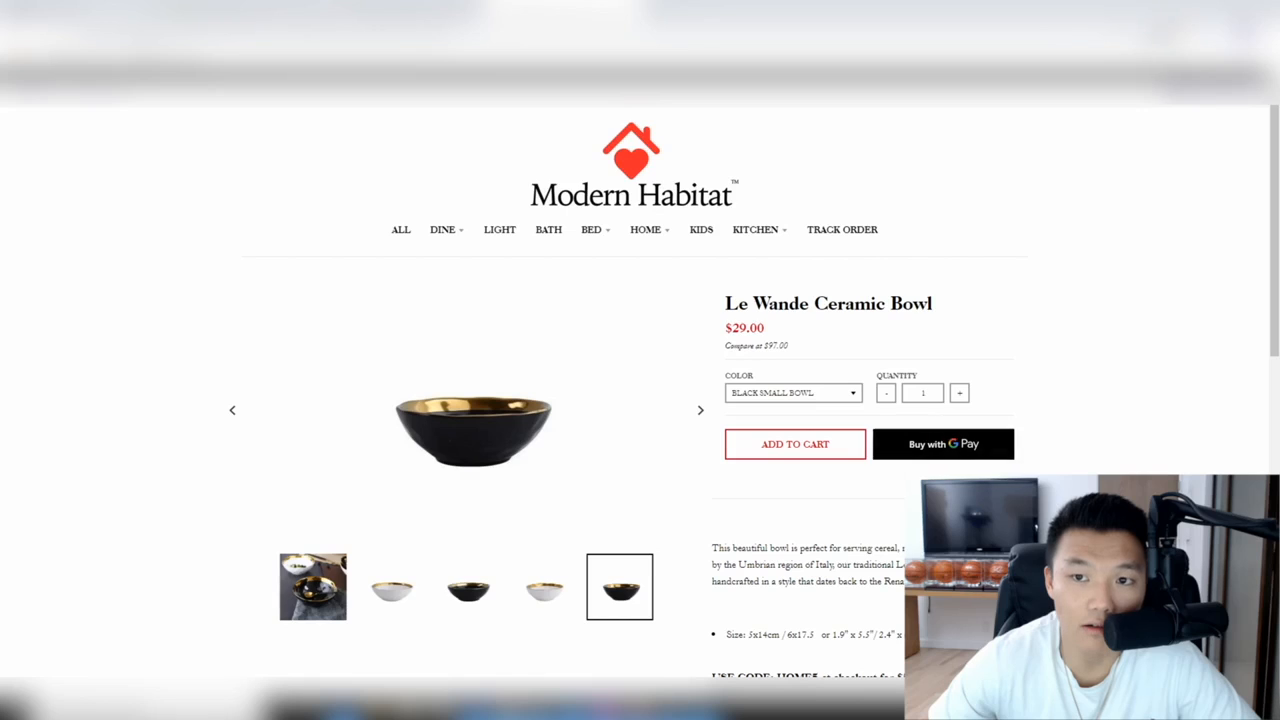
left_click(1184, 115)
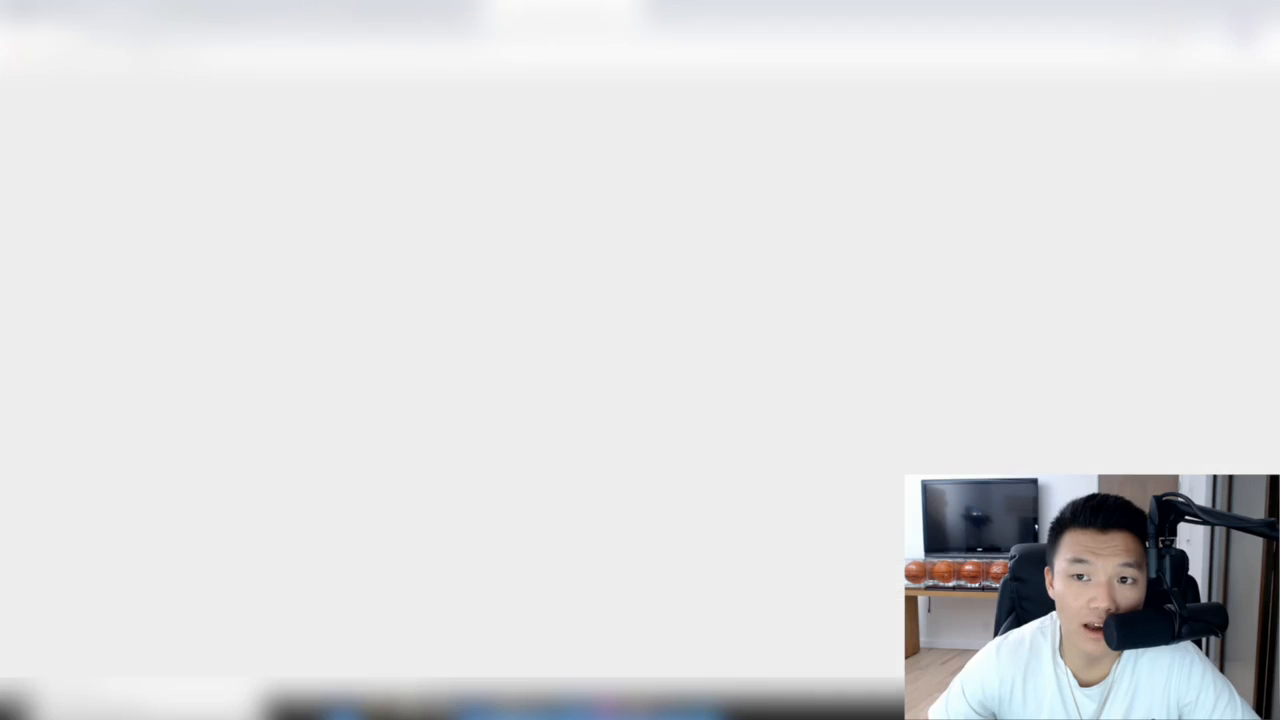
left_click(1152, 48)
left_click(1152, 48)
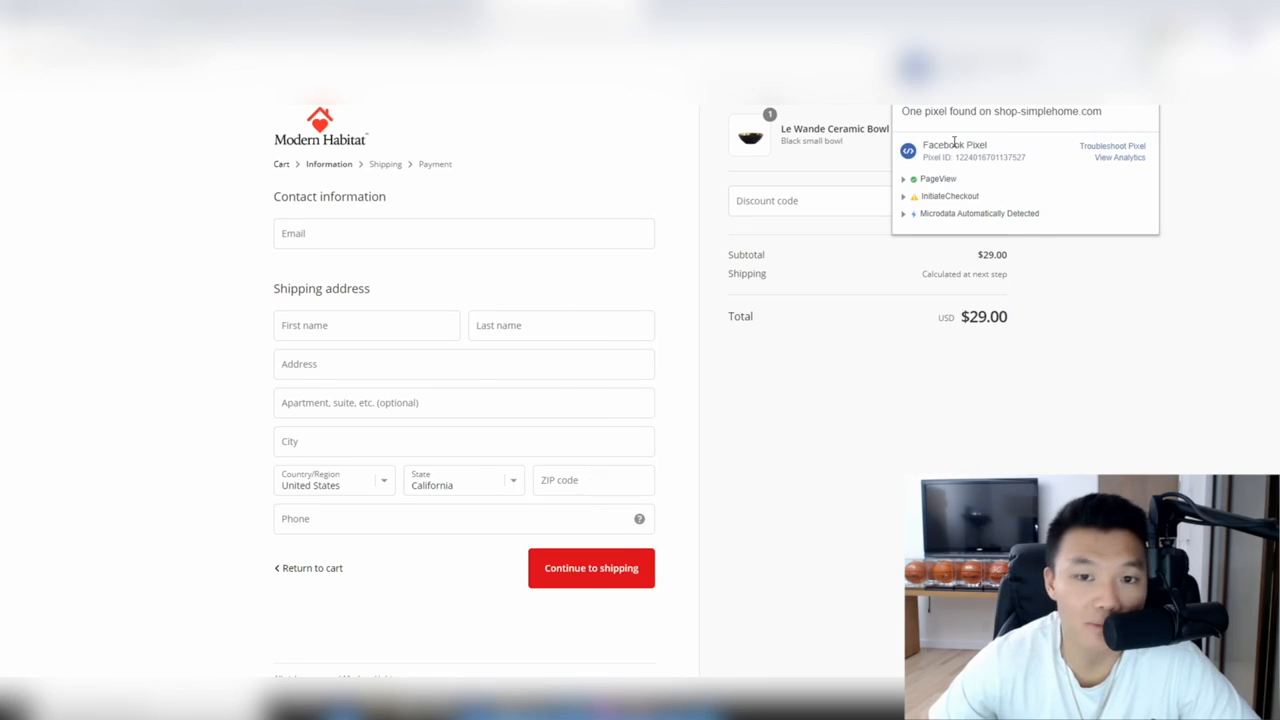
Recheck the pixel on the Modern Habitat home page with Pixel Helper, and switch to the Business Manager home page
left_click(1164, 38)
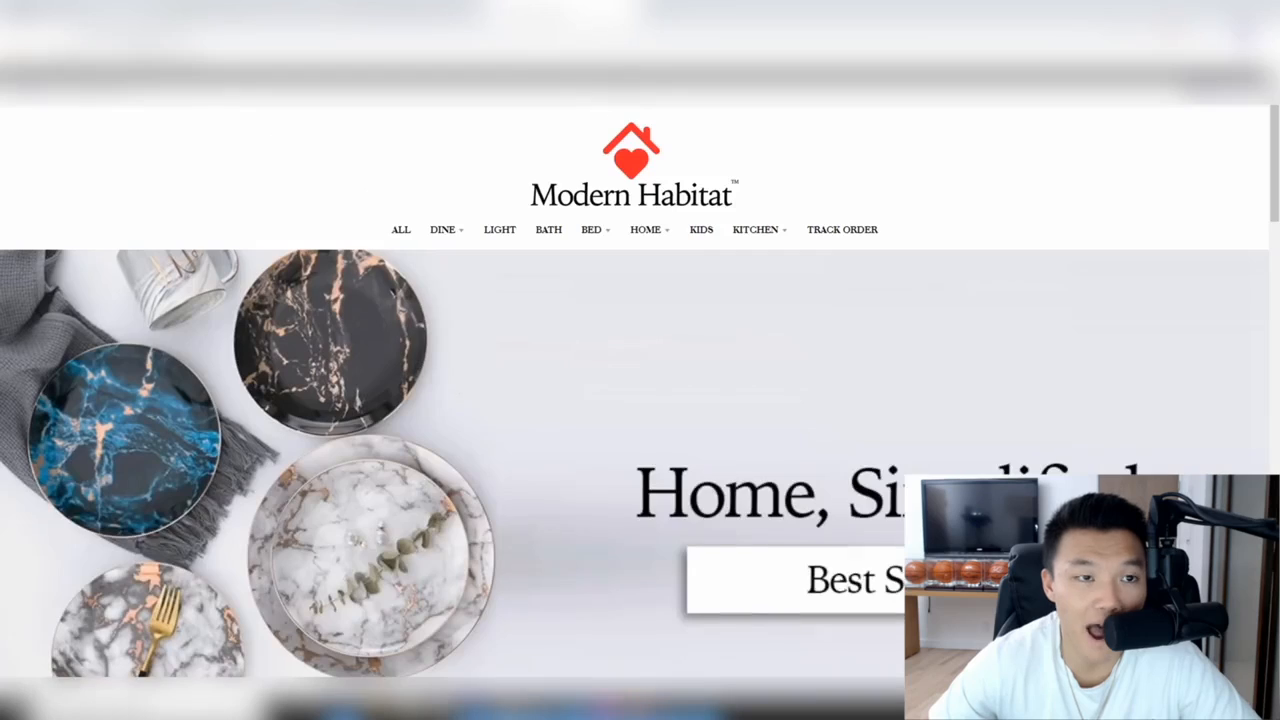
left_click(1158, 33)
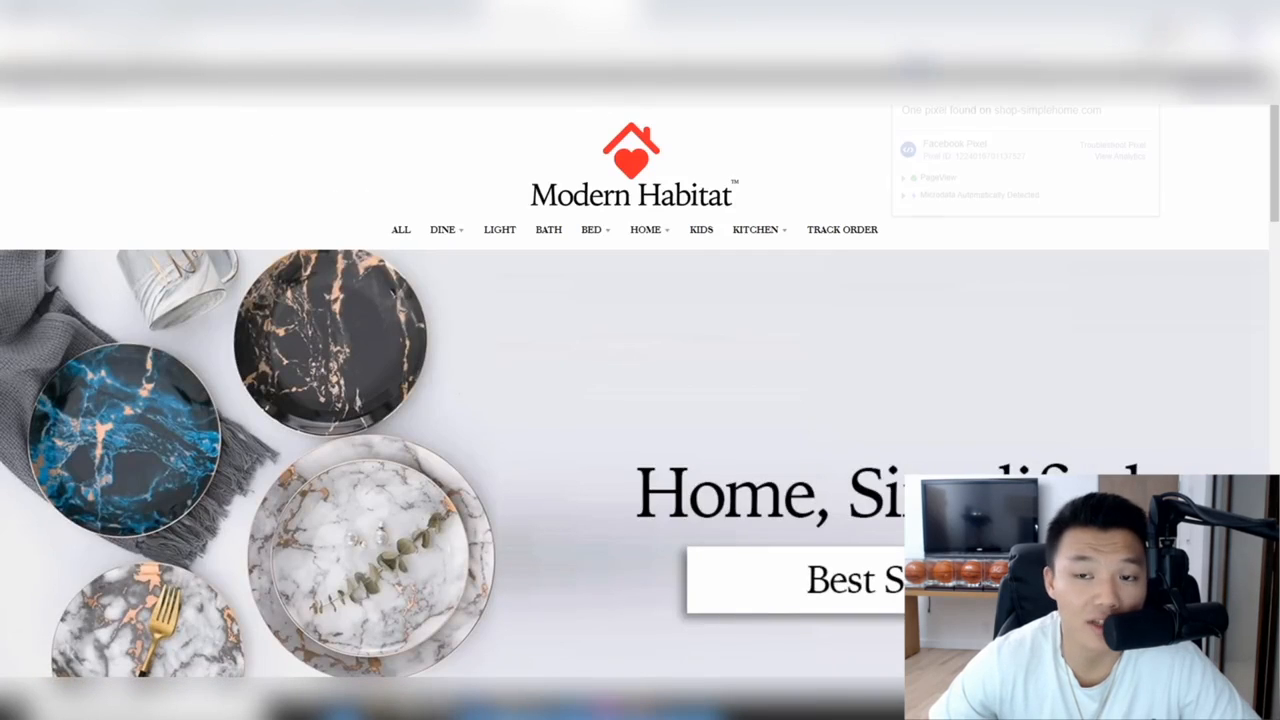
left_click(819, 127)
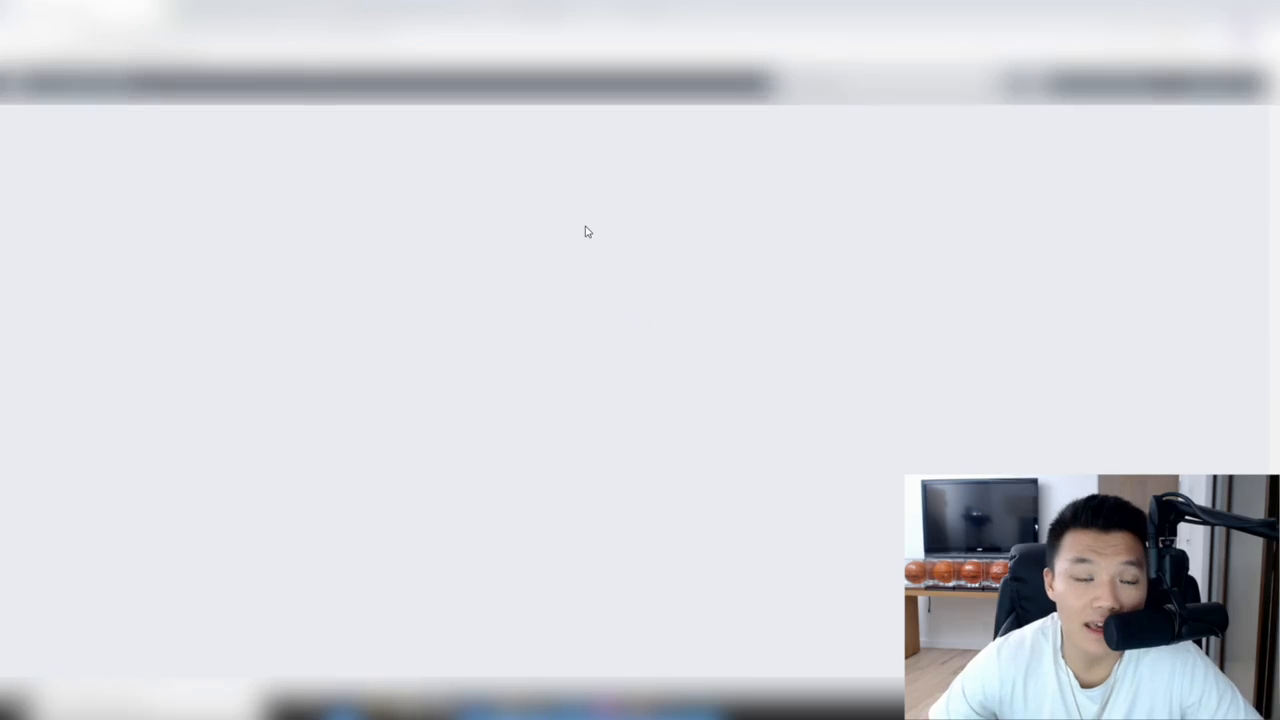
scroll(573, 355, "down", 2)
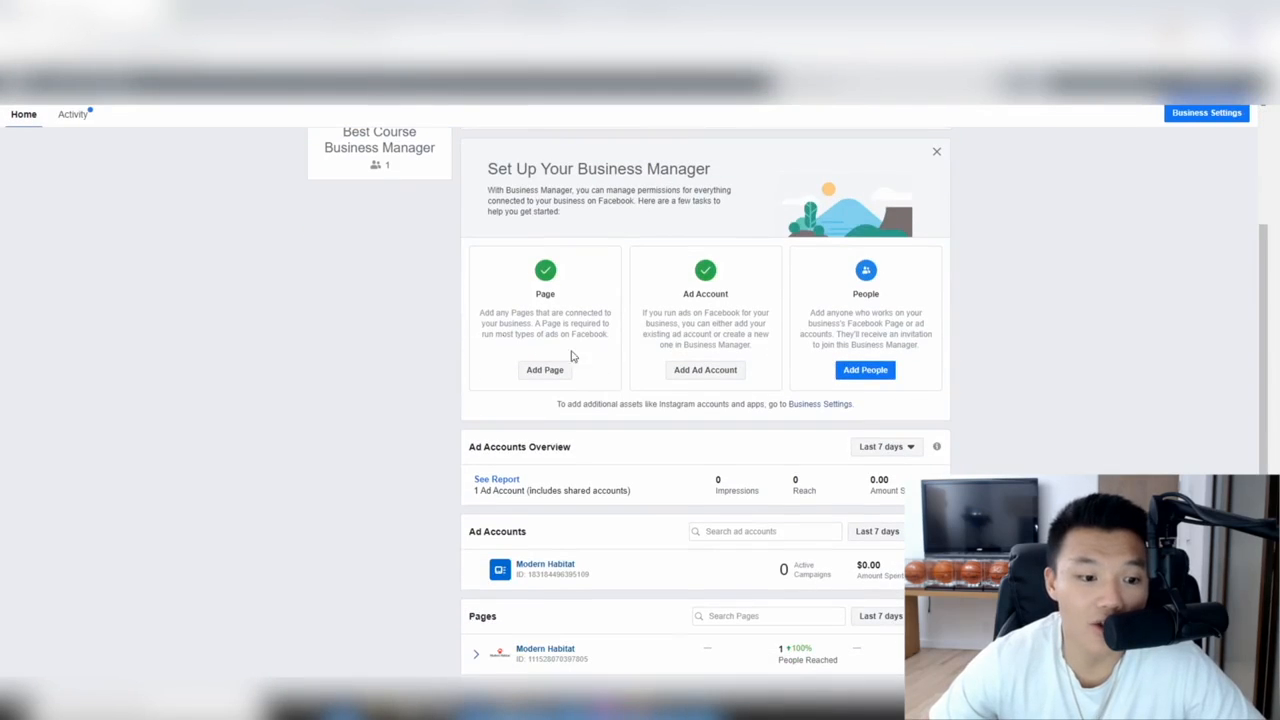